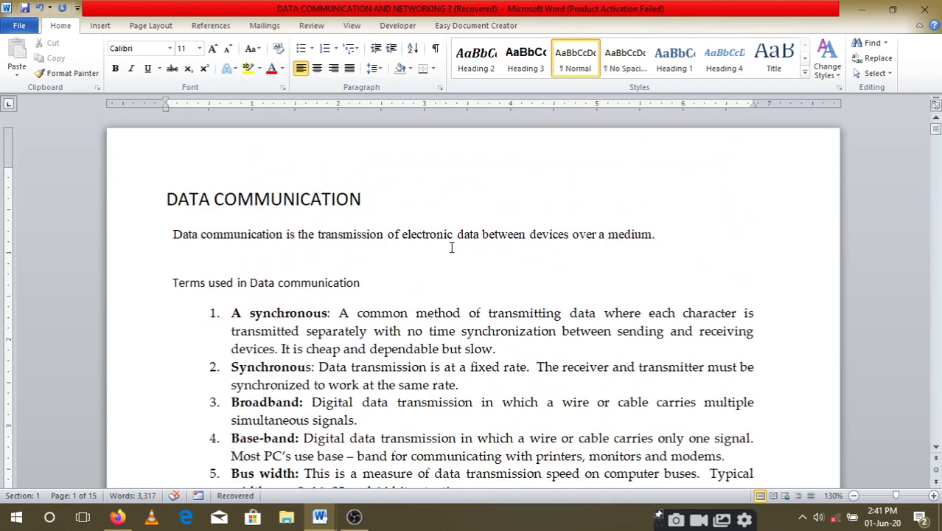
- Insert Bold Numbers 2 'Page X of Y' numbers at the bottom of the page
scroll(464, 269, "down", 15)
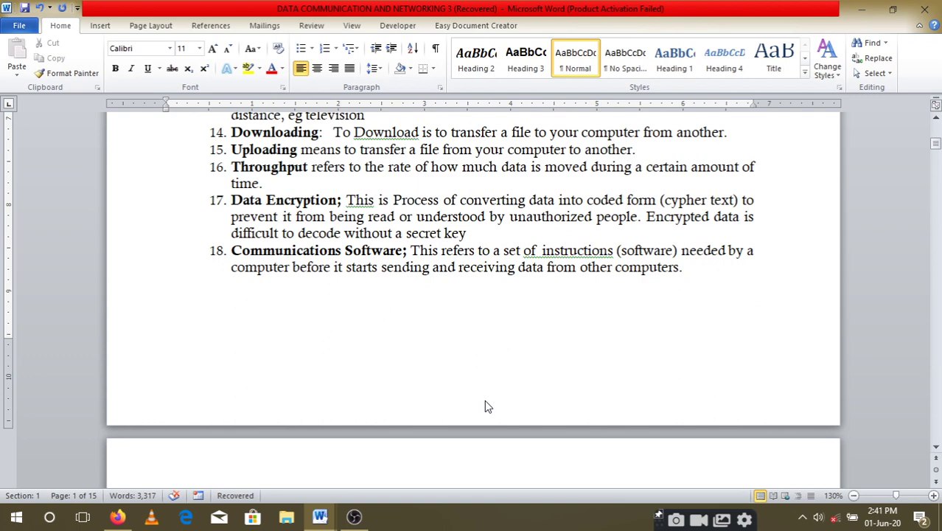
scroll(485, 406, "up", 15)
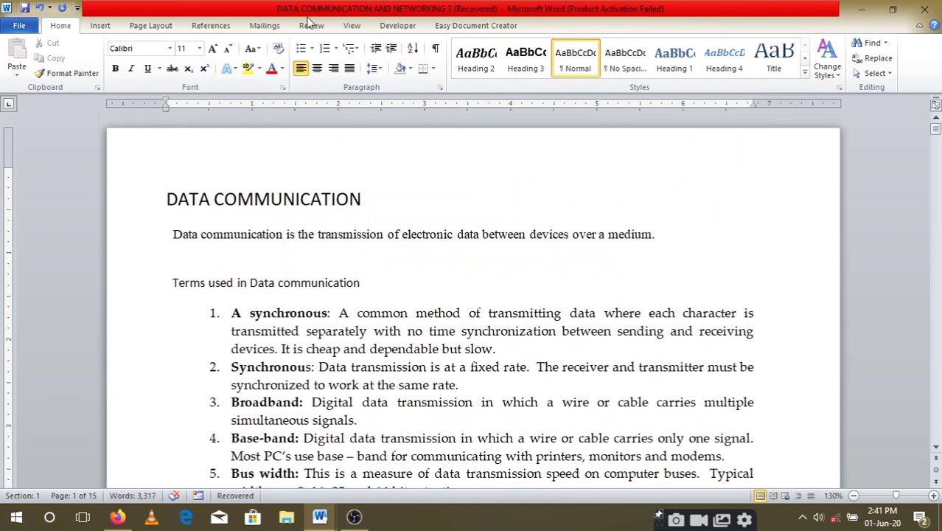
scroll(497, 308, "down", 15)
scroll(497, 308, "down", 15)
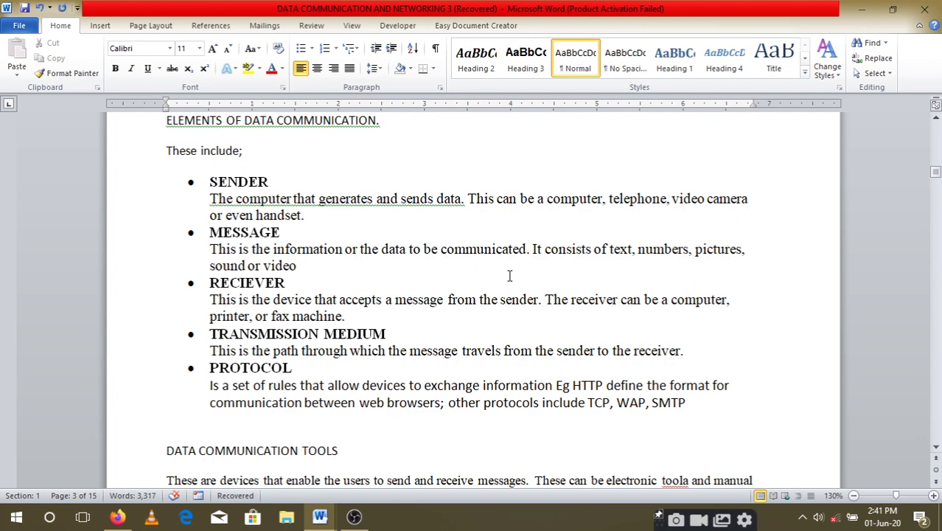
scroll(509, 275, "up", 20)
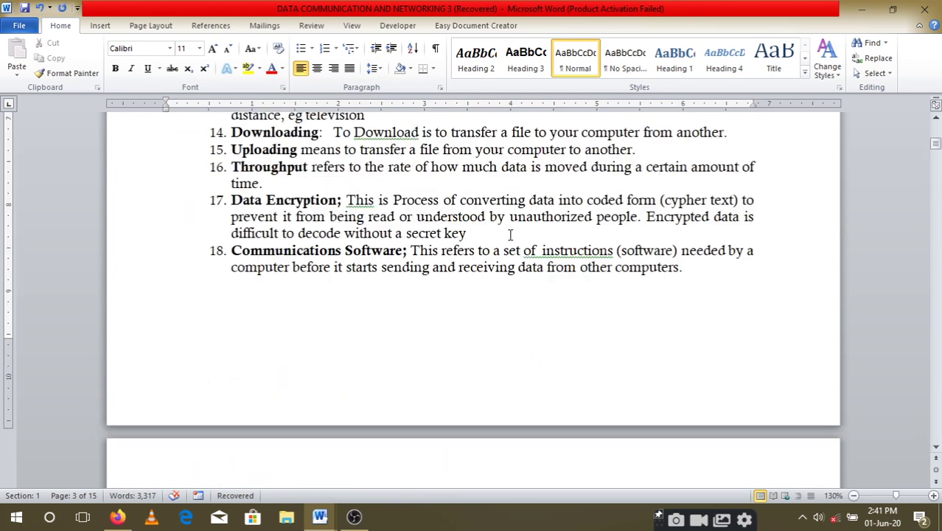
left_click(102, 25)
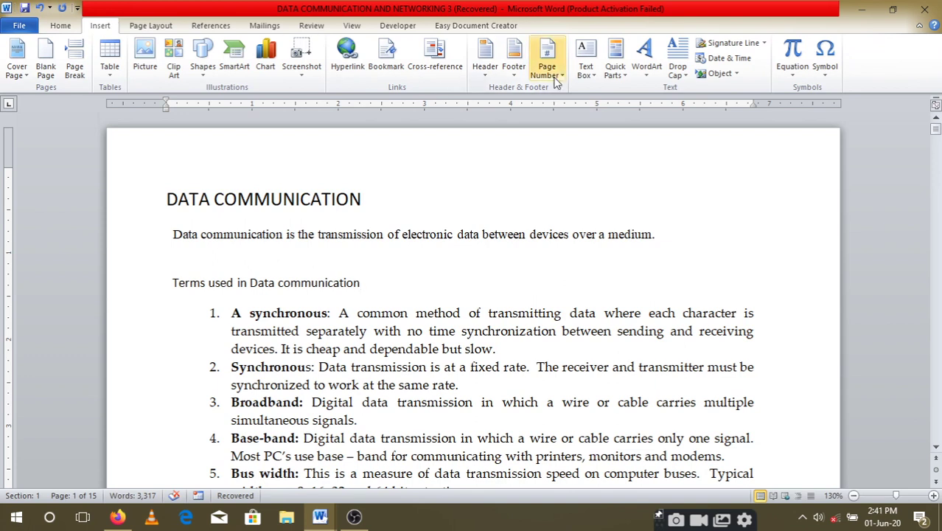
left_click(556, 68)
mouse_move(621, 101)
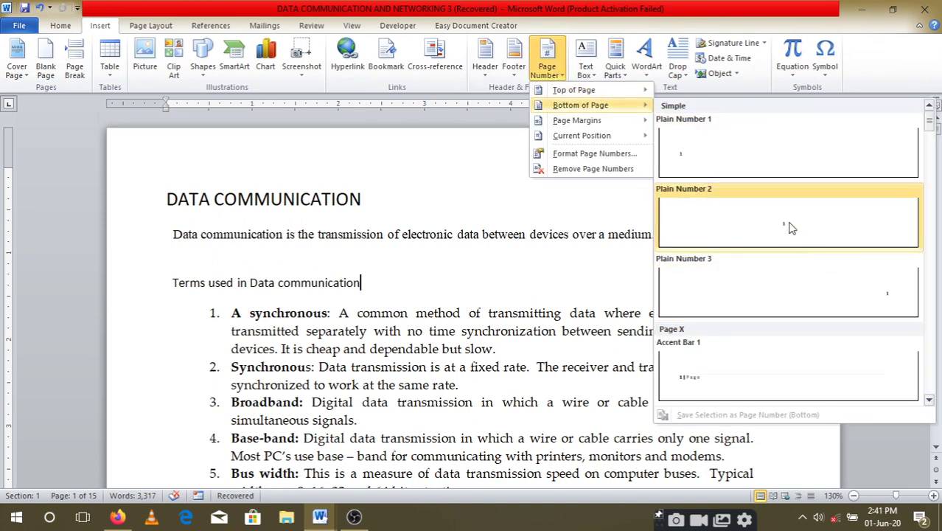
scroll(800, 340, "down", 5)
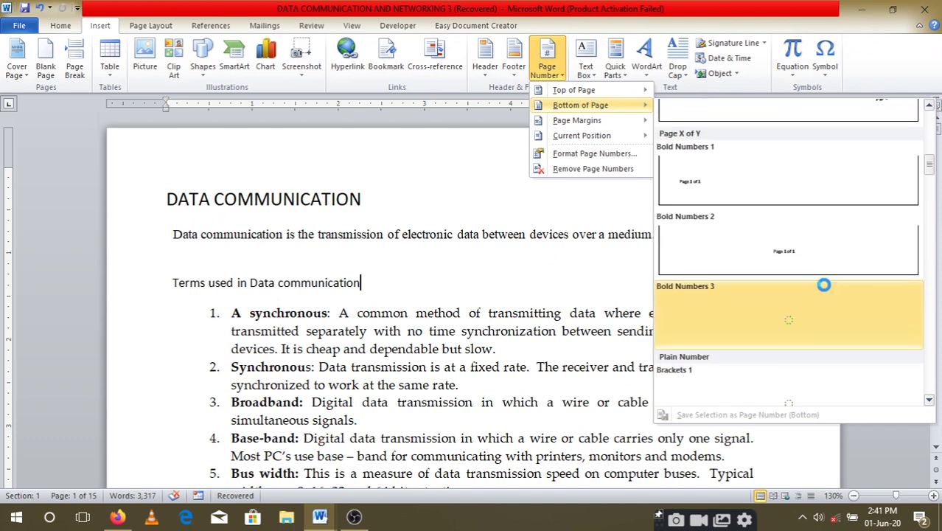
left_click(801, 251)
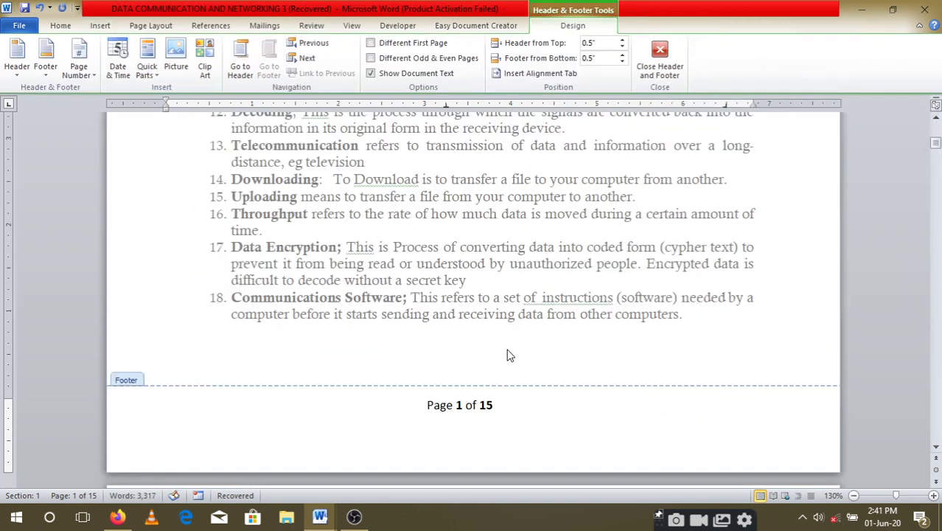
left_click(660, 56)
- Scroll through the pages to check the new centred page numbers
scroll(536, 253, "up", 3)
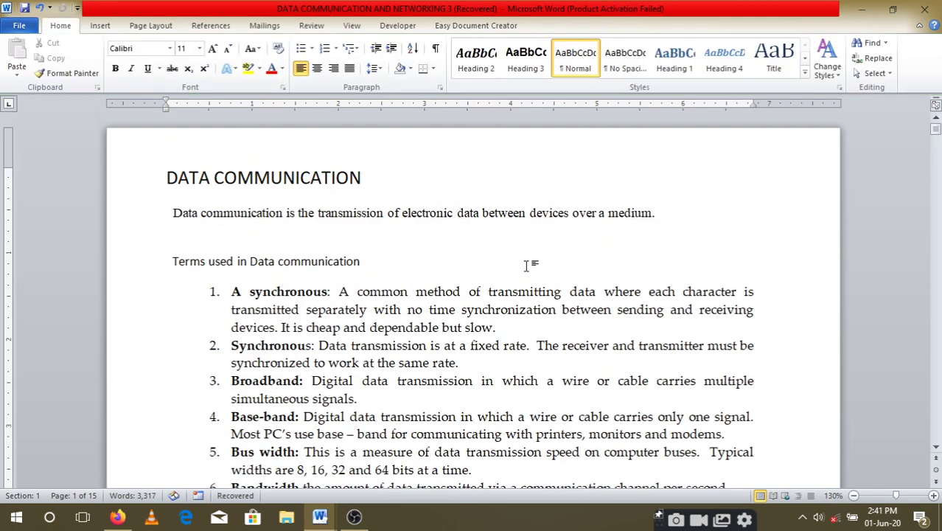
scroll(538, 258, "down", 20)
scroll(541, 265, "up", 6)
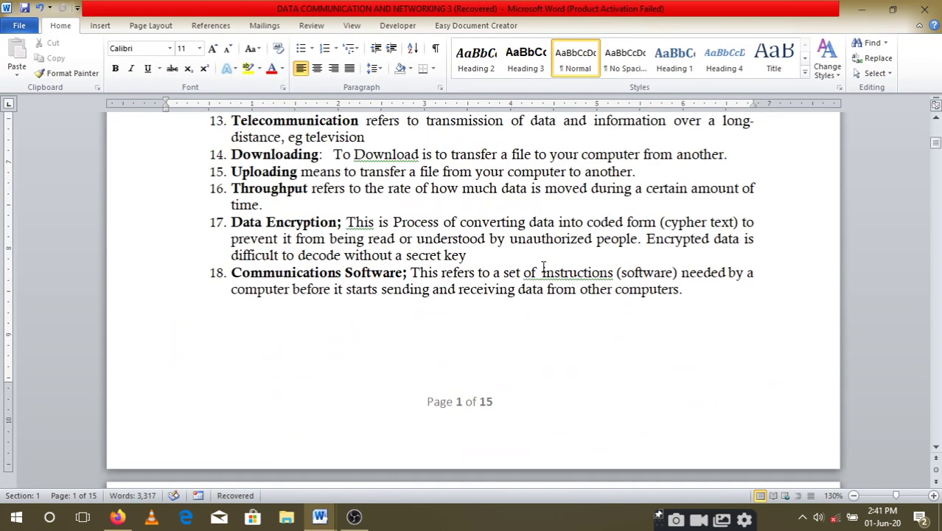
scroll(543, 269, "down", 7)
scroll(543, 272, "down", 5)
scroll(542, 267, "up", 20)
scroll(546, 263, "up", 3)
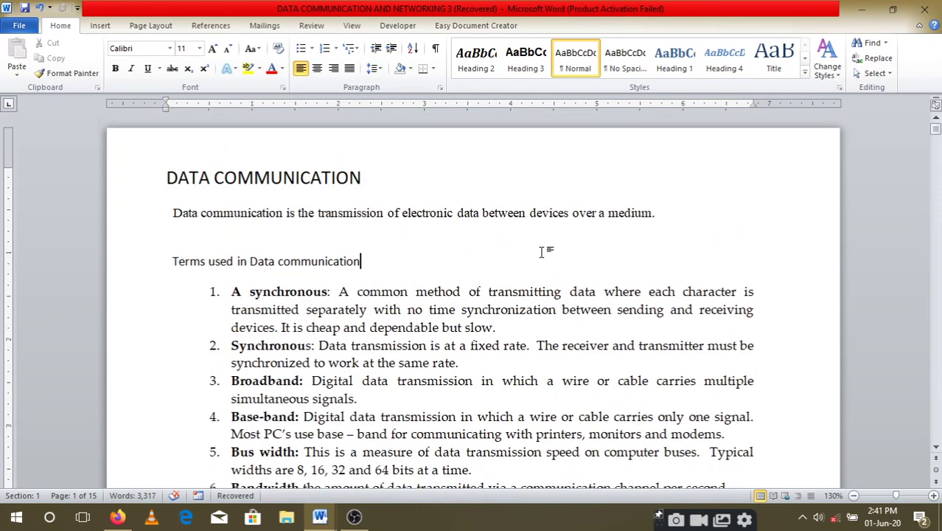
scroll(542, 254, "down", 3)
scroll(543, 252, "down", 5)
scroll(544, 252, "up", 8)
- Style the DATA COMMUNICATION title as Heading 1, bold blue Cambria 14 pt
left_click_drag(361, 178, 180, 176)
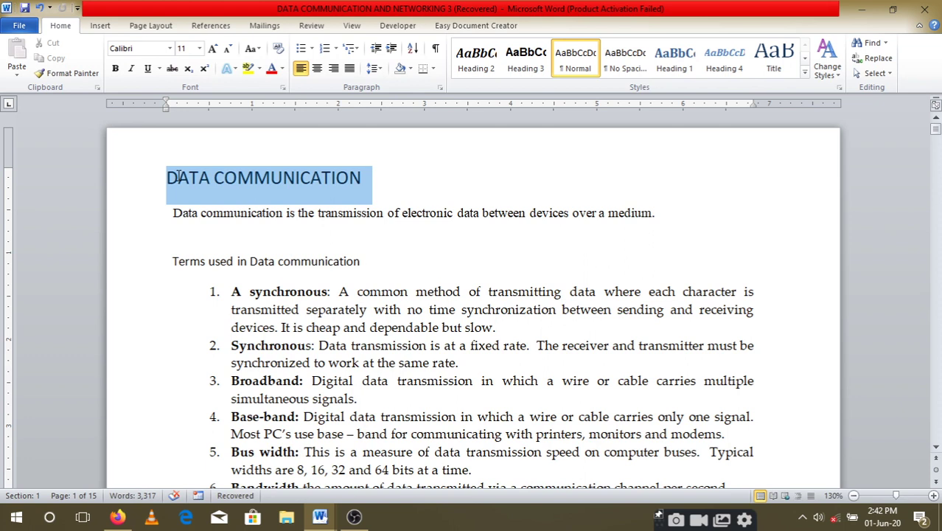
left_click_drag(179, 175, 171, 177)
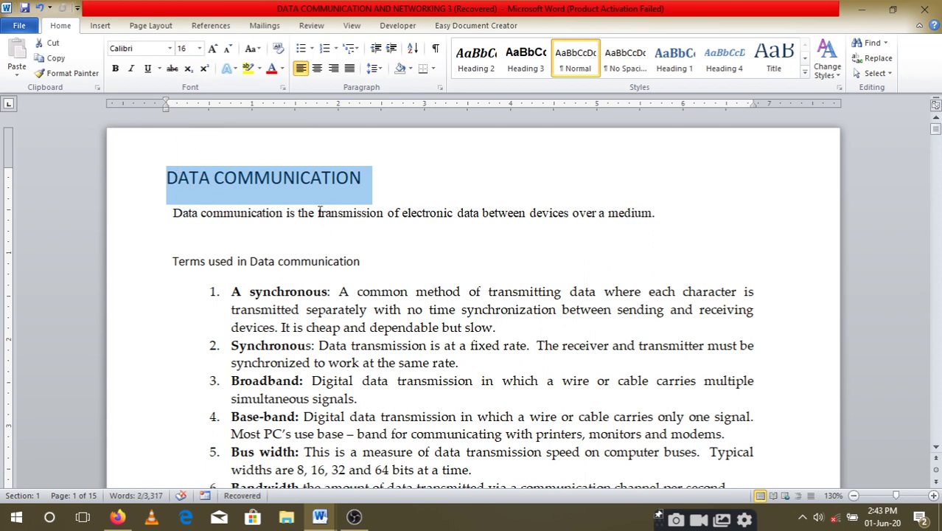
left_click(675, 61)
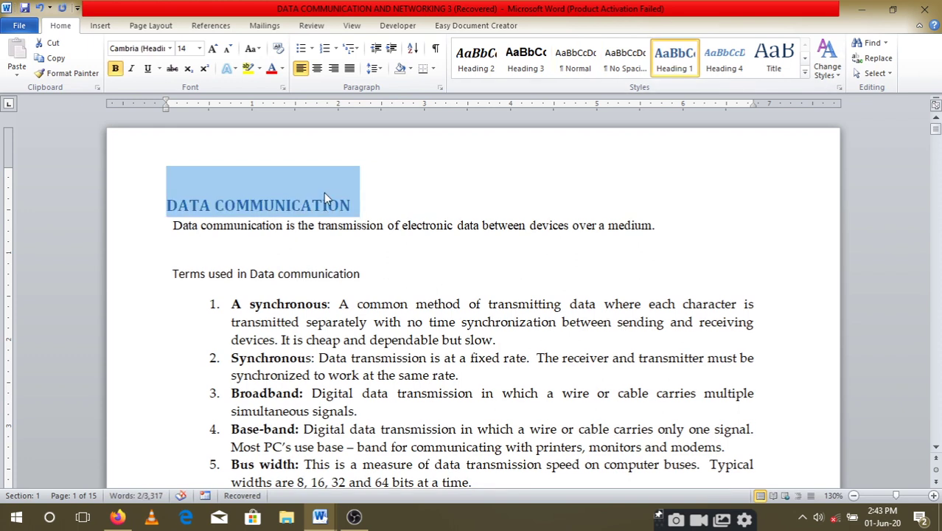
left_click(361, 276)
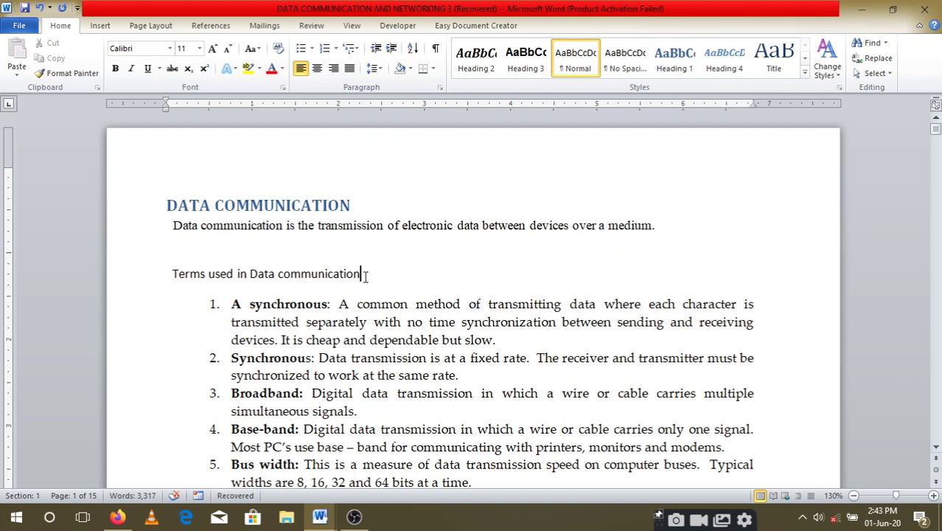
left_click_drag(364, 275, 168, 275)
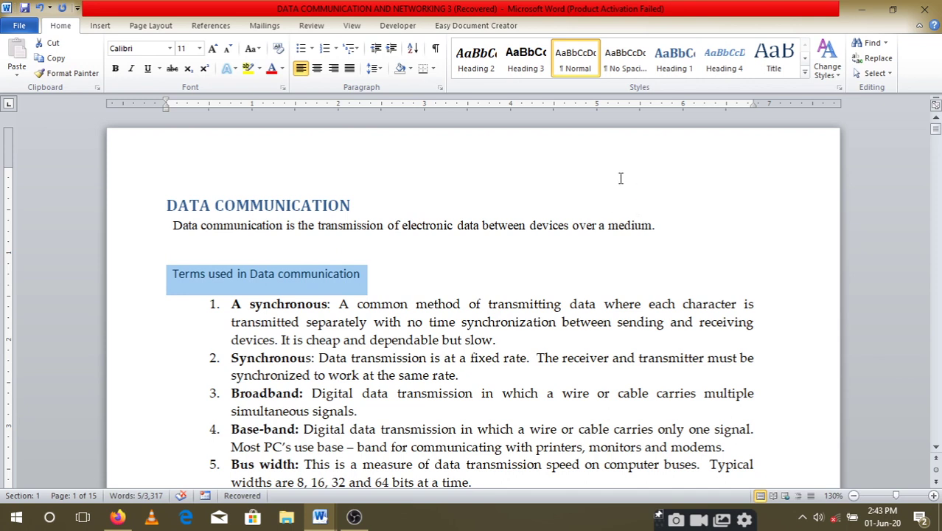
- Make 'Terms used in Data communication' a Heading 2 with red font, centred
left_click(476, 59)
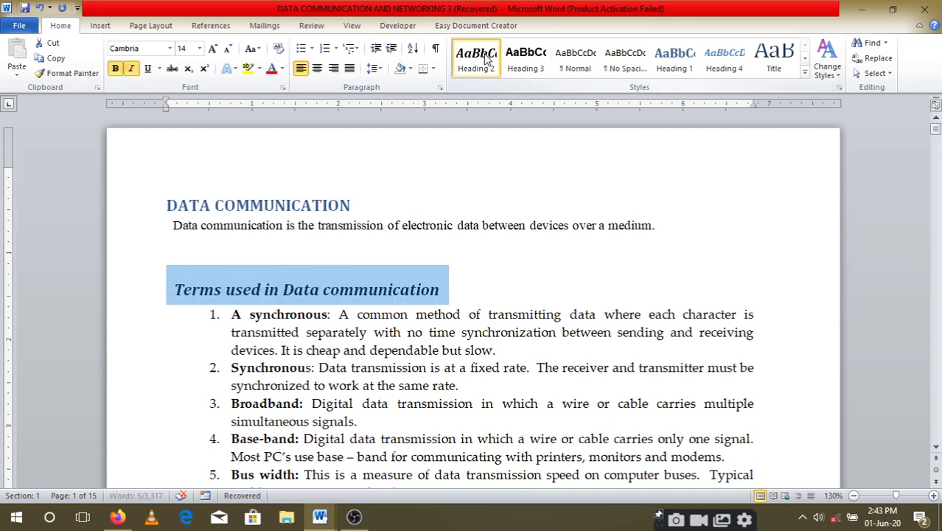
left_click(296, 286)
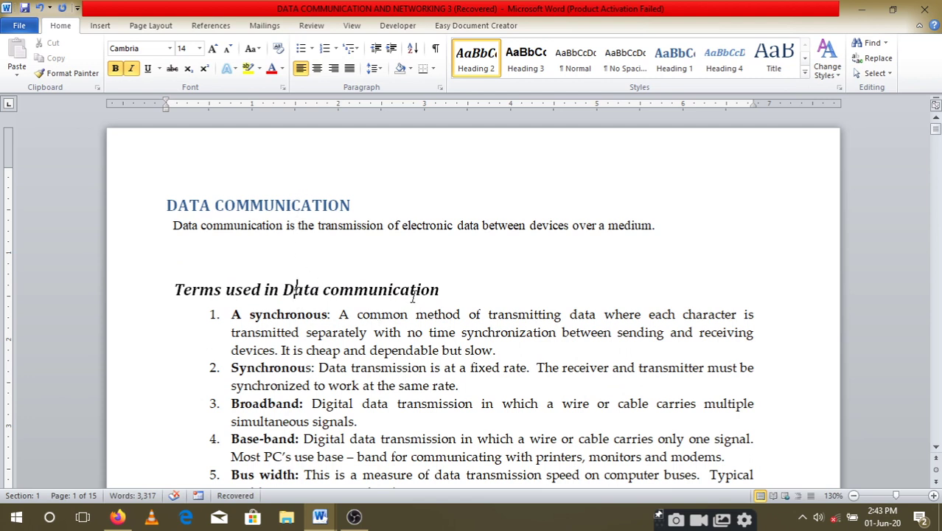
left_click_drag(456, 291, 173, 284)
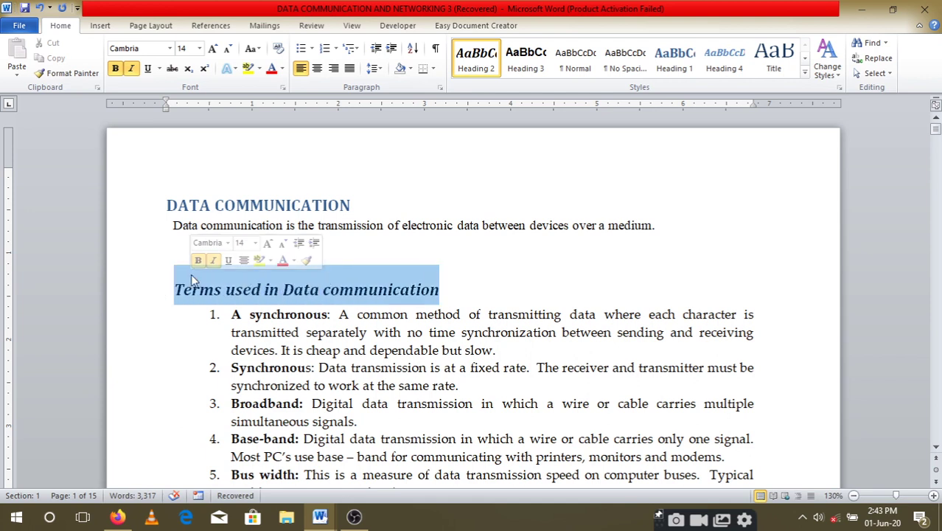
left_click(272, 70)
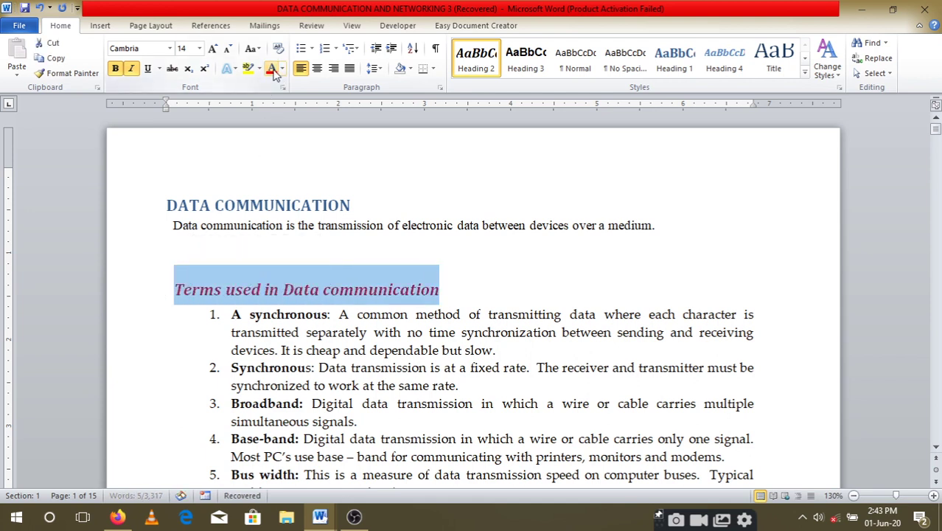
left_click(317, 68)
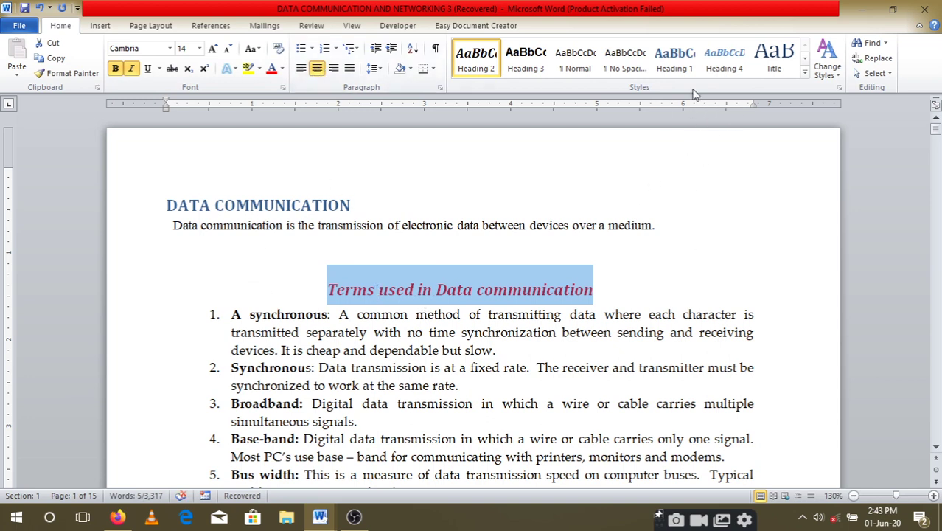
left_click(573, 290)
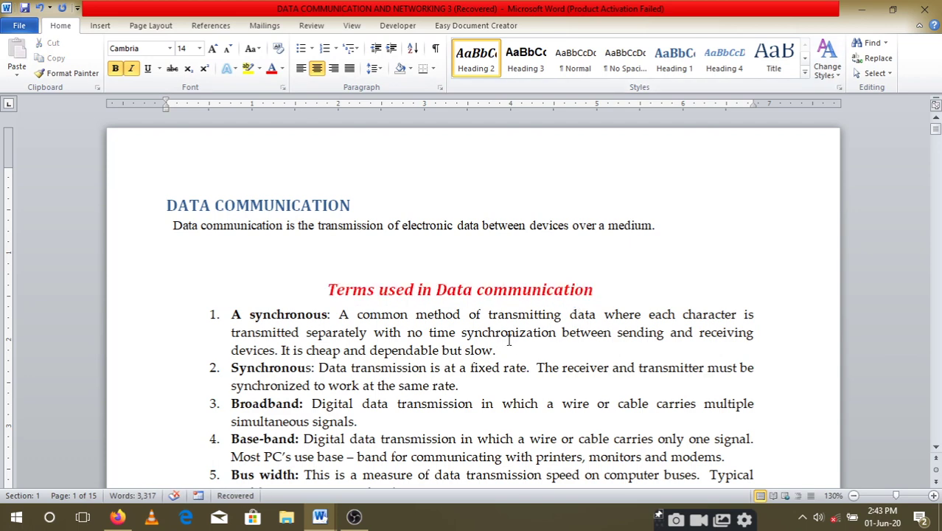
scroll(508, 339, "down", 5)
scroll(510, 336, "down", 10)
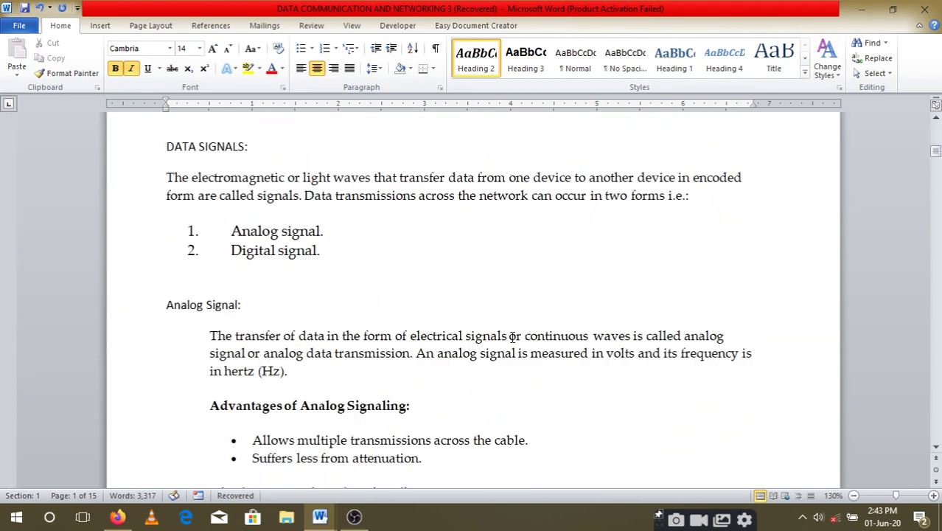
scroll(510, 337, "up", 3)
- Apply Heading 2 to the 'DATA SIGNALS:' line on page 2
left_click_drag(258, 320, 158, 322)
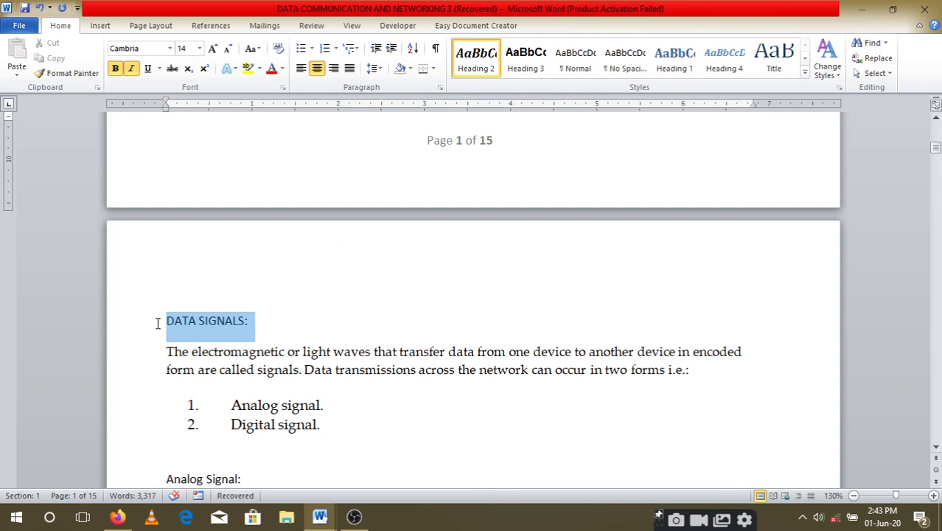
left_click(487, 59)
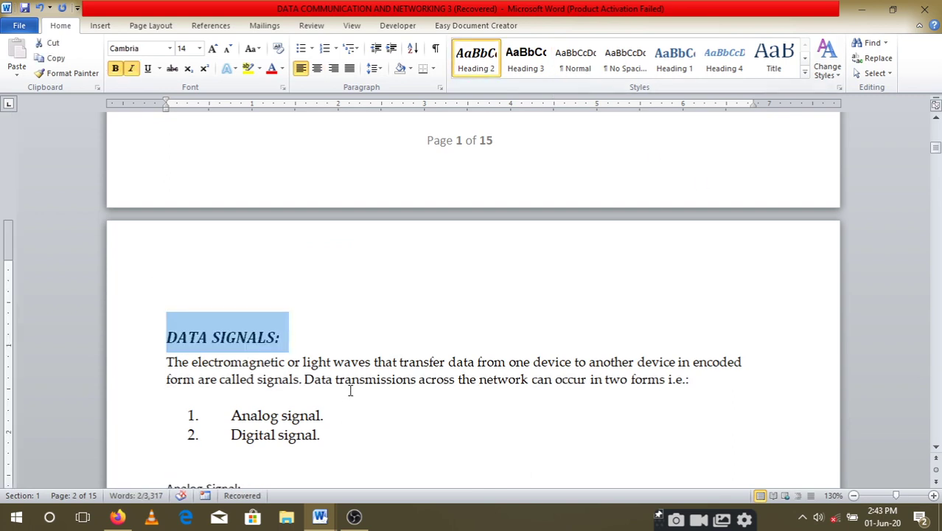
scroll(376, 288, "down", 3)
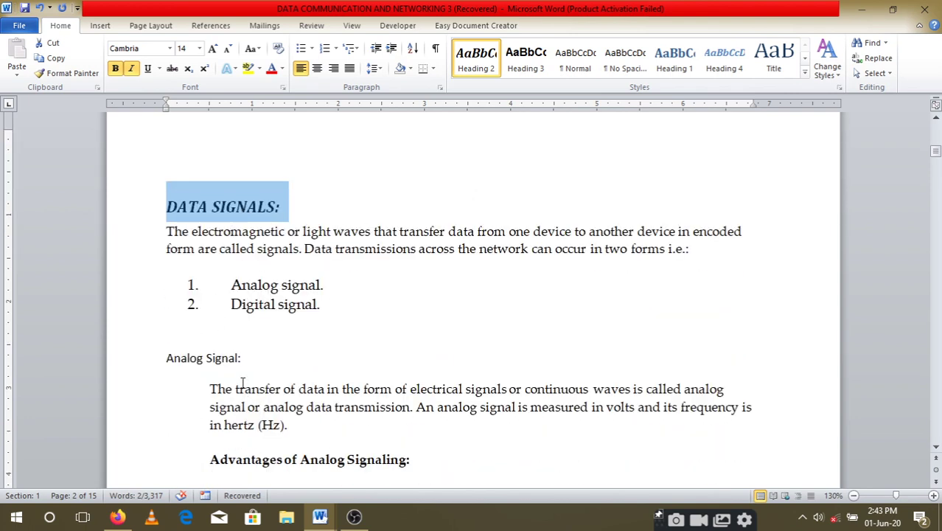
scroll(263, 310, "down", 2)
left_click(249, 270)
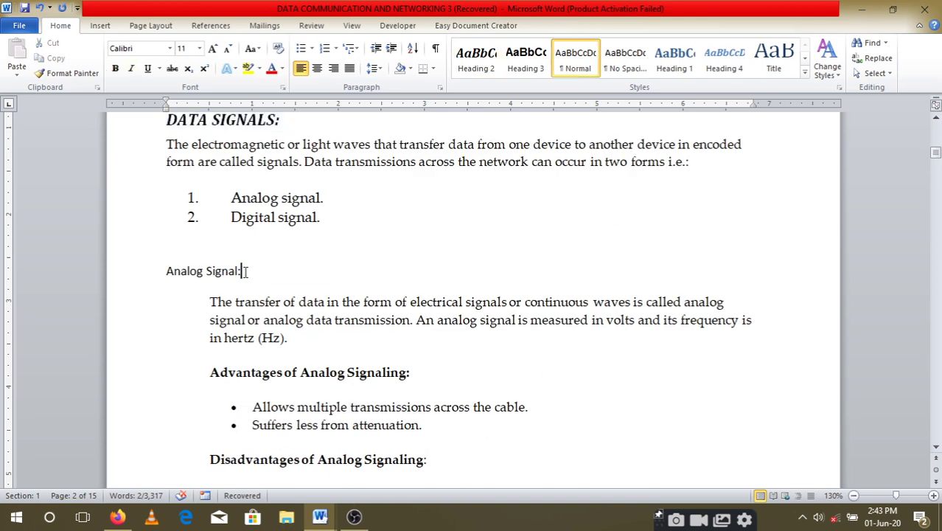
left_click(151, 269)
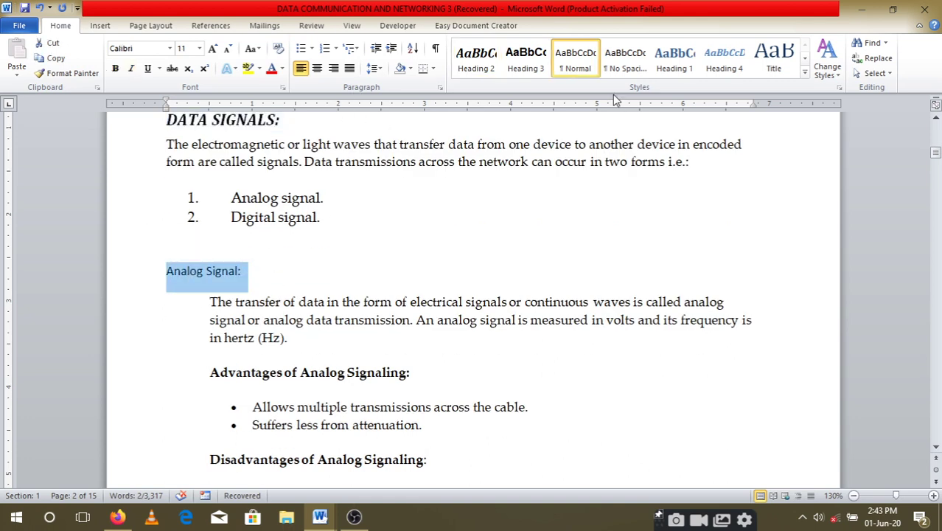
- Set both 'Analog Signal:' and 'Digital Signal:' to Heading 3, bold Arial 13 pt
left_click(526, 59)
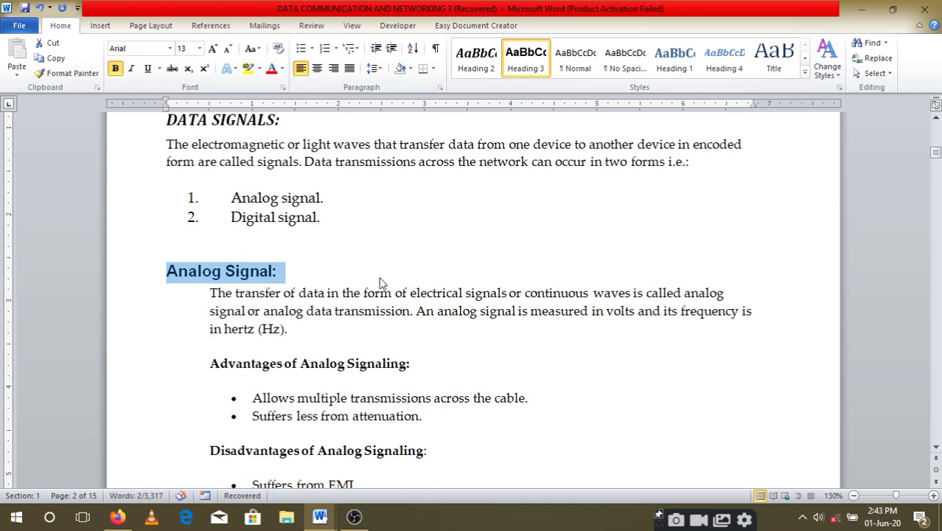
scroll(389, 280, "down", 4)
scroll(391, 279, "down", 1)
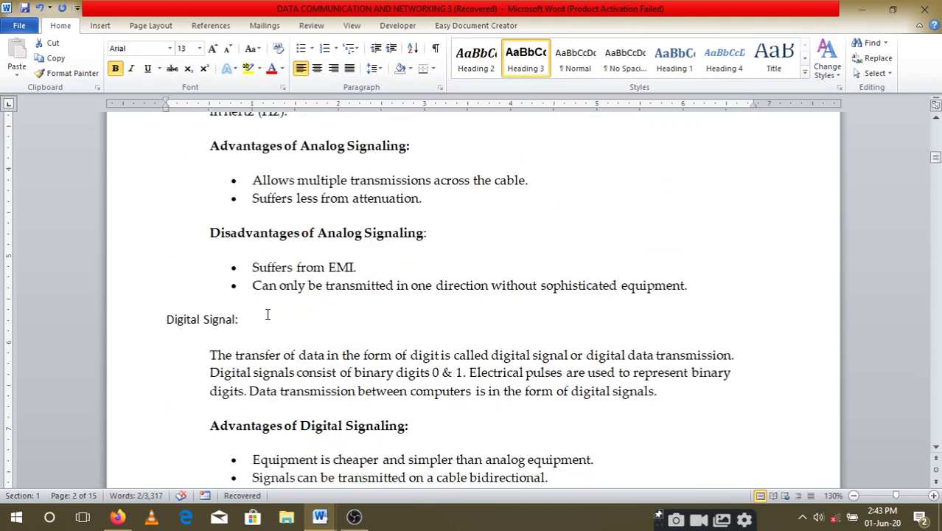
left_click_drag(247, 319, 147, 321)
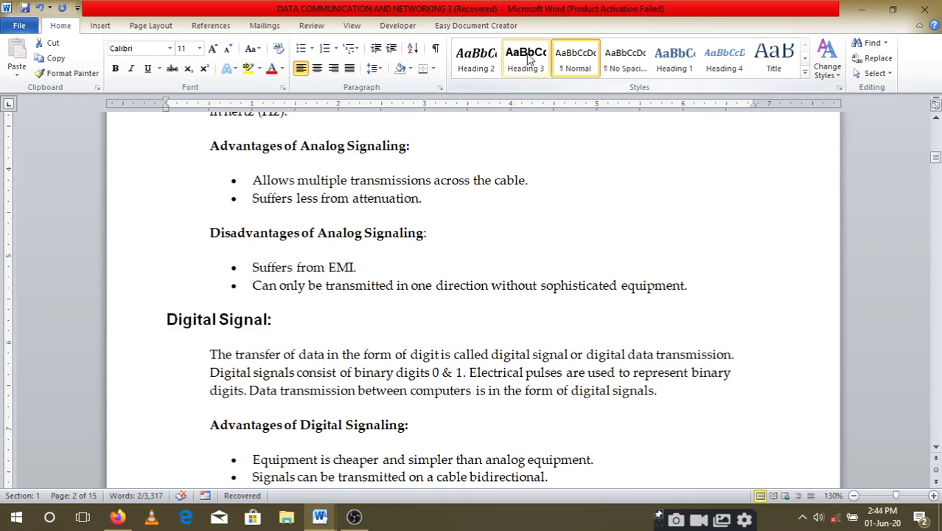
left_click(527, 66)
scroll(382, 330, "up", 2)
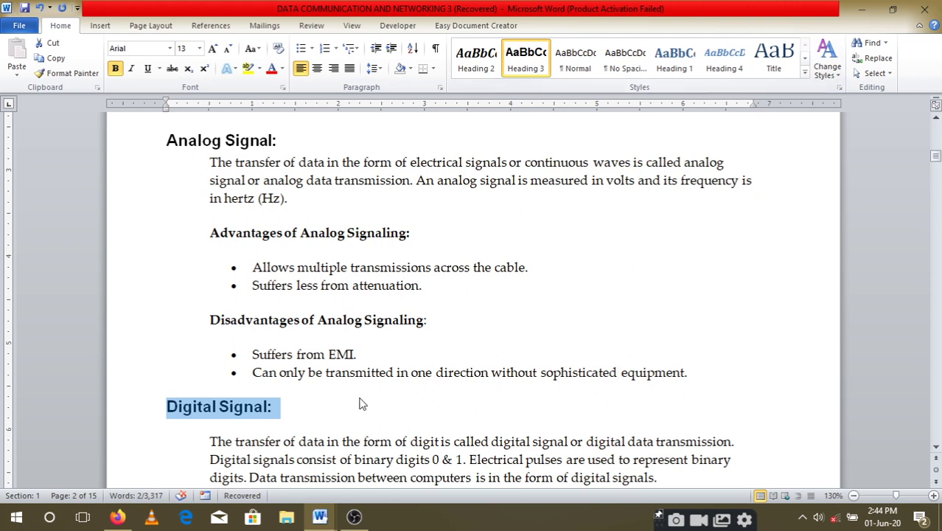
scroll(311, 379, "down", 10)
scroll(315, 377, "down", 5)
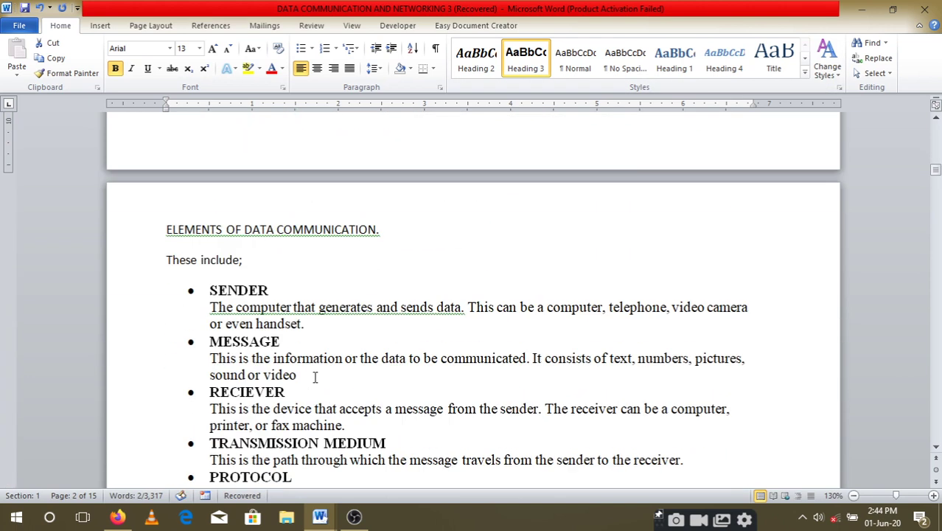
- Apply Heading 2 to ELEMENTS OF DATA COMMUNICATION., DATA COMMUNICATION TOOLS and TRANSMISSION MEDIA
left_click_drag(381, 230, 170, 219)
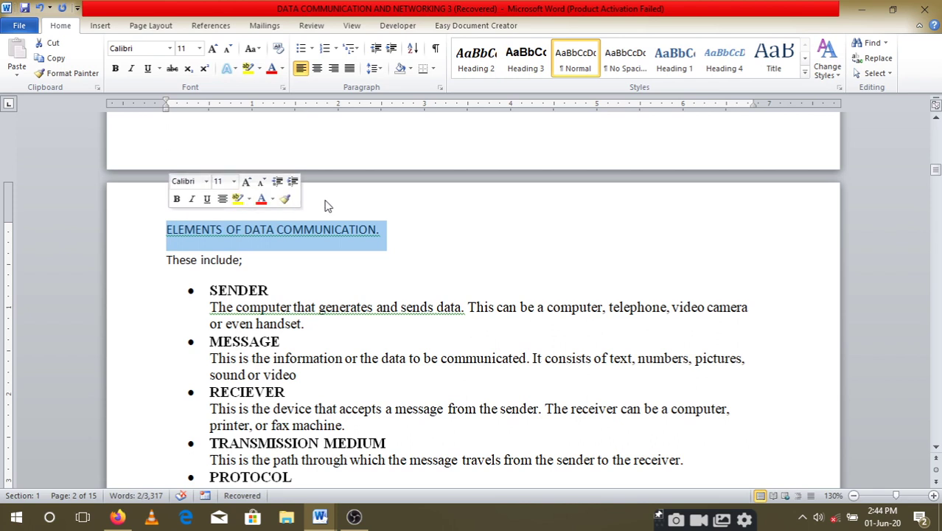
left_click(472, 68)
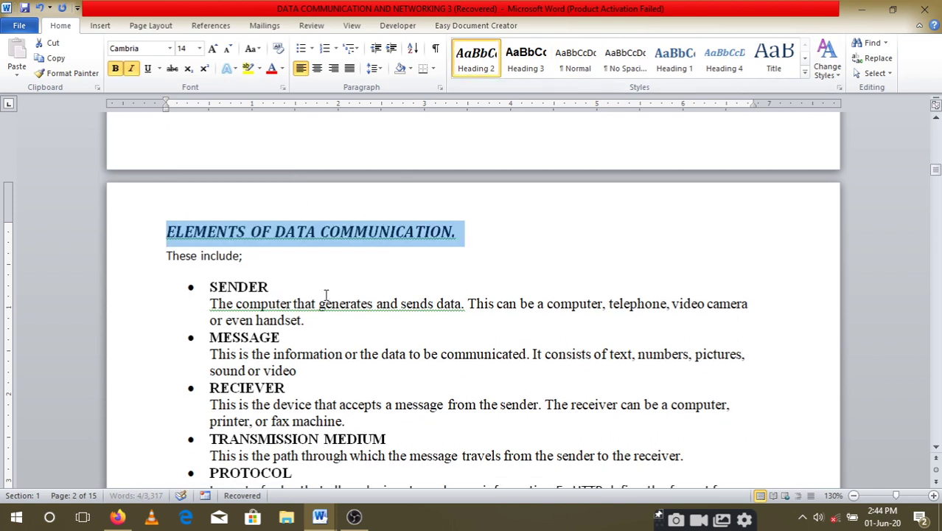
scroll(317, 280, "down", 3)
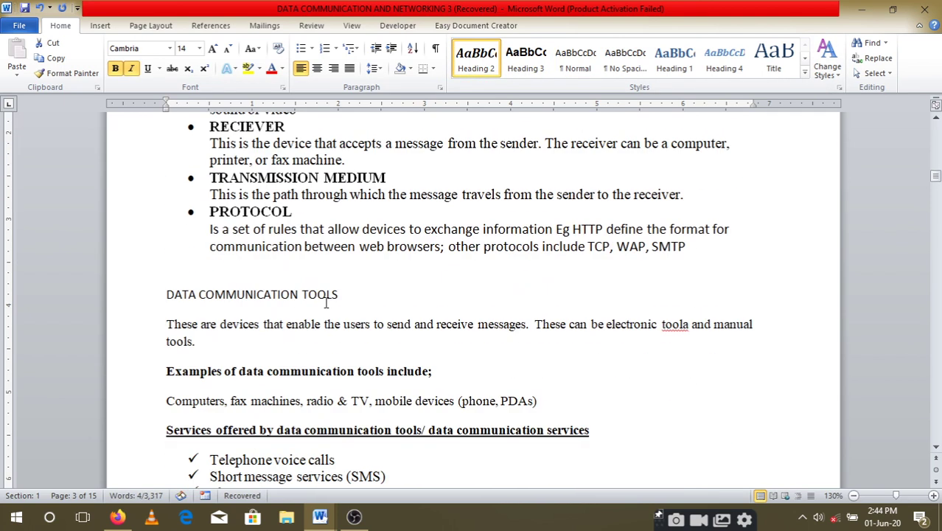
left_click_drag(354, 293, 144, 294)
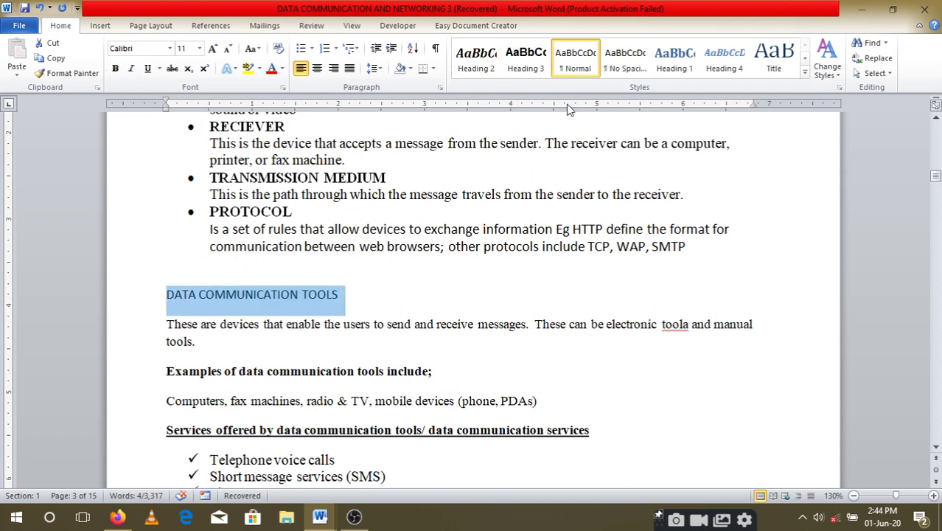
left_click(477, 59)
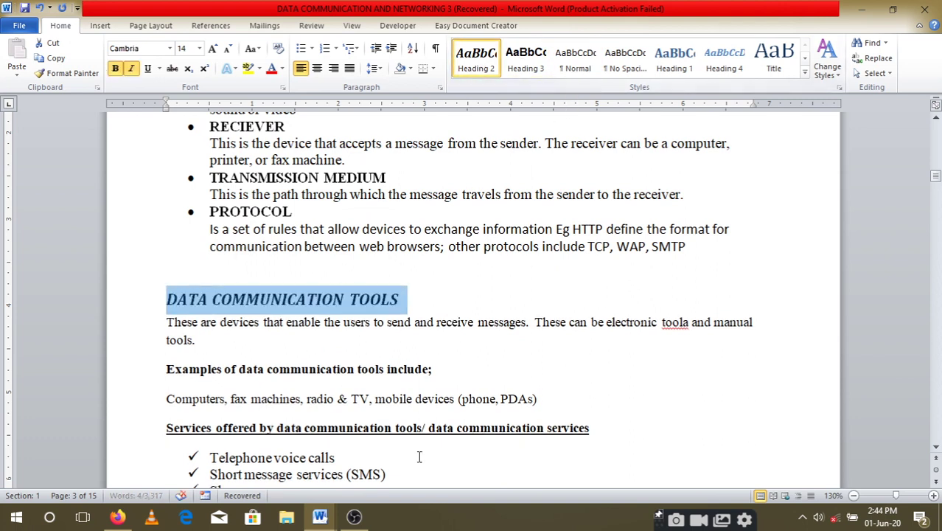
scroll(407, 349, "down", 4)
scroll(406, 351, "down", 4)
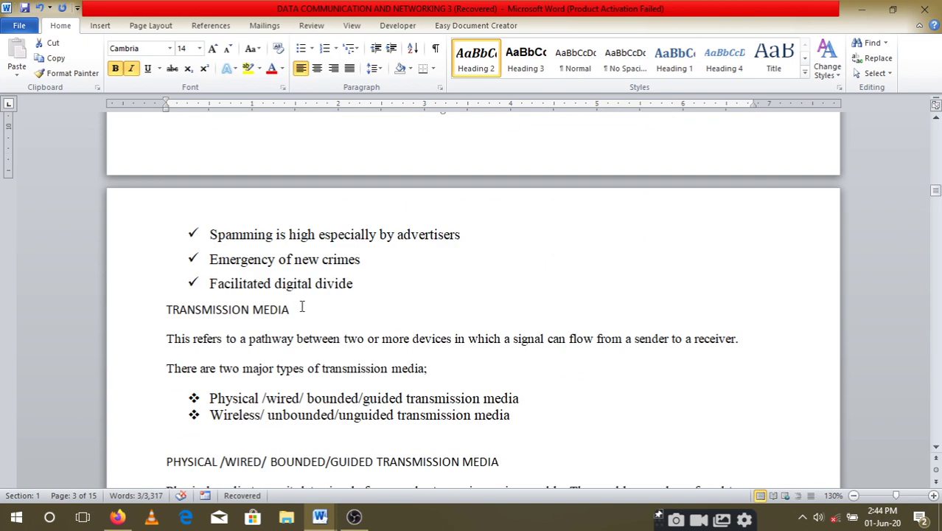
left_click_drag(295, 309, 162, 308)
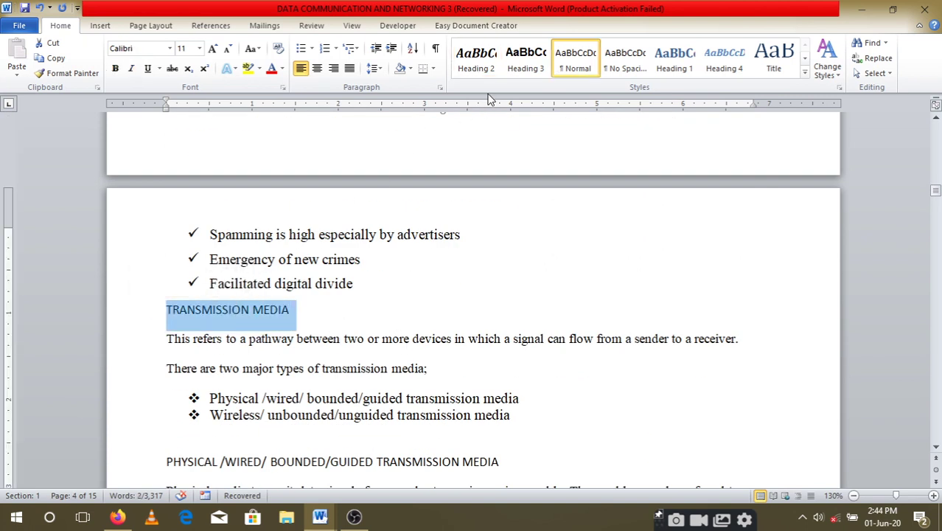
left_click(479, 55)
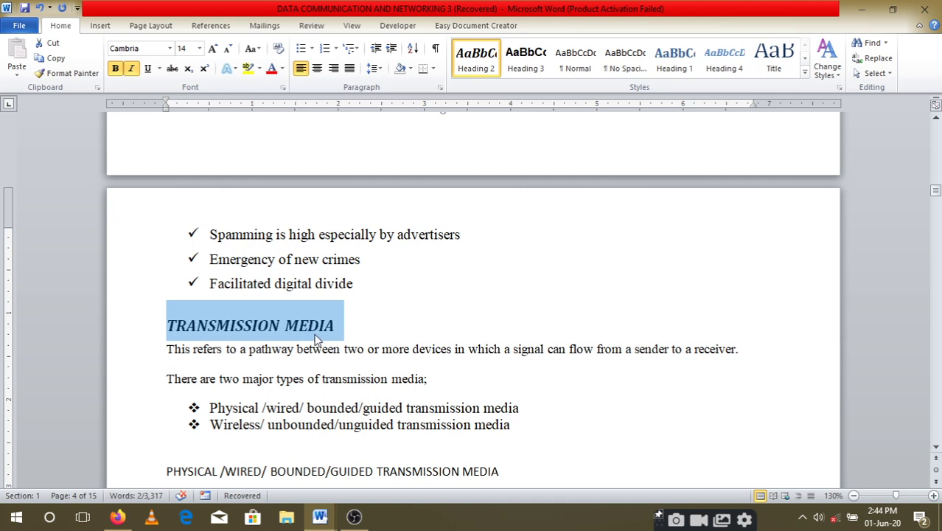
scroll(316, 339, "down", 3)
scroll(317, 324, "up", 2)
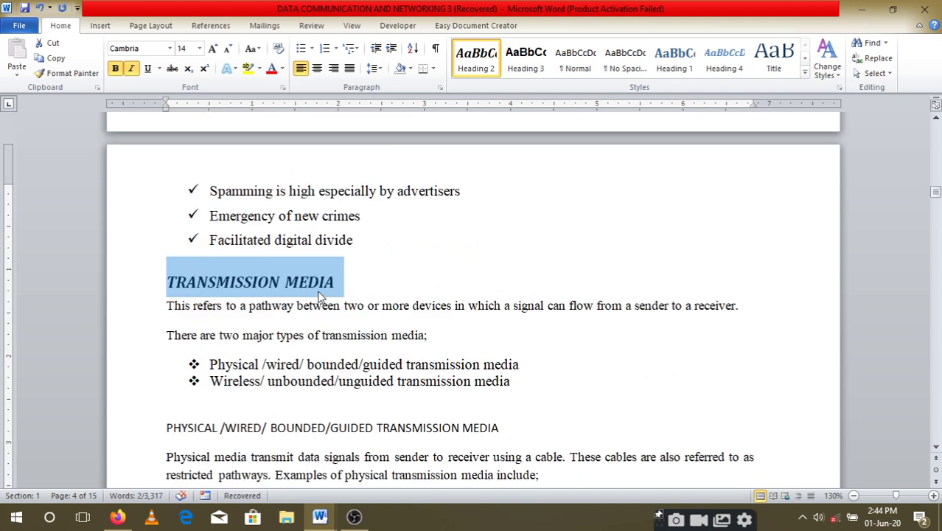
scroll(308, 382, "down", 1)
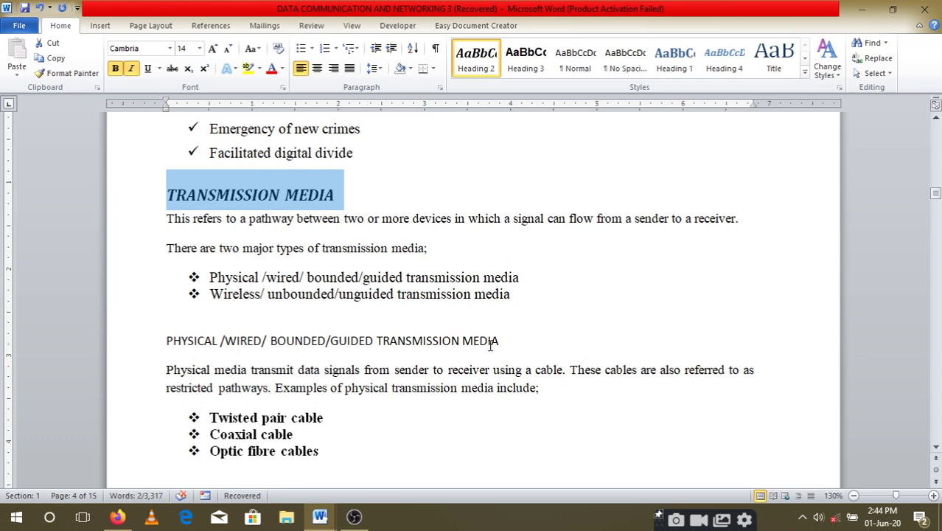
- Make the PHYSICAL /WIRED/ BOUNDED/GUIDED TRANSMISSION MEDIA line a Heading 3
left_click_drag(513, 340, 184, 343)
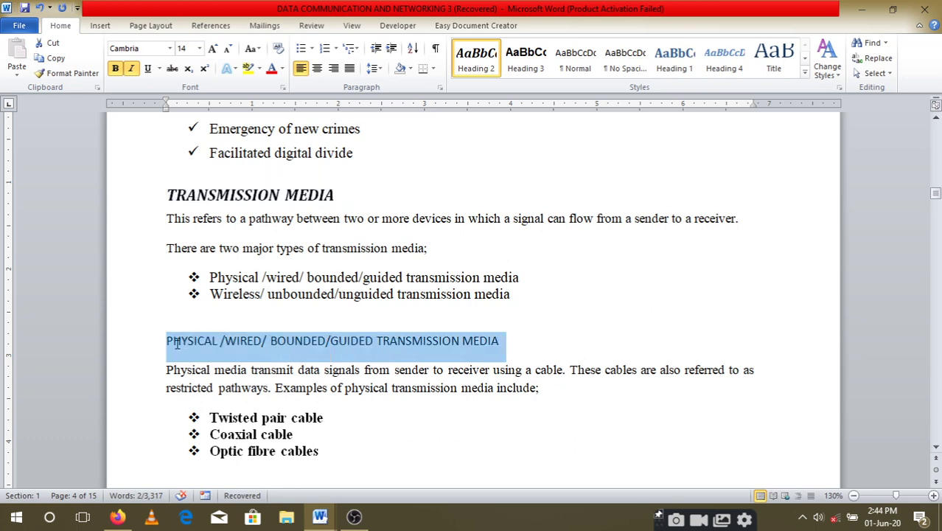
key("ctrl+shift+n")
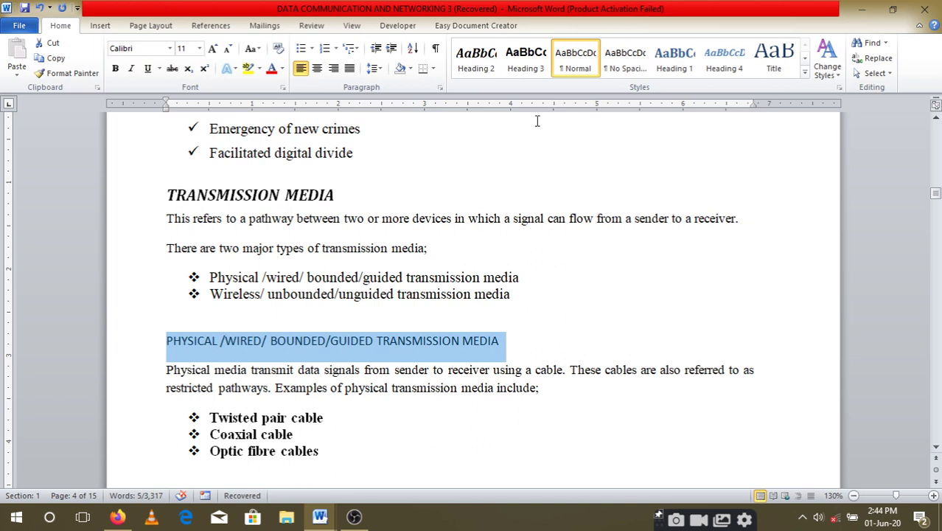
left_click(526, 60)
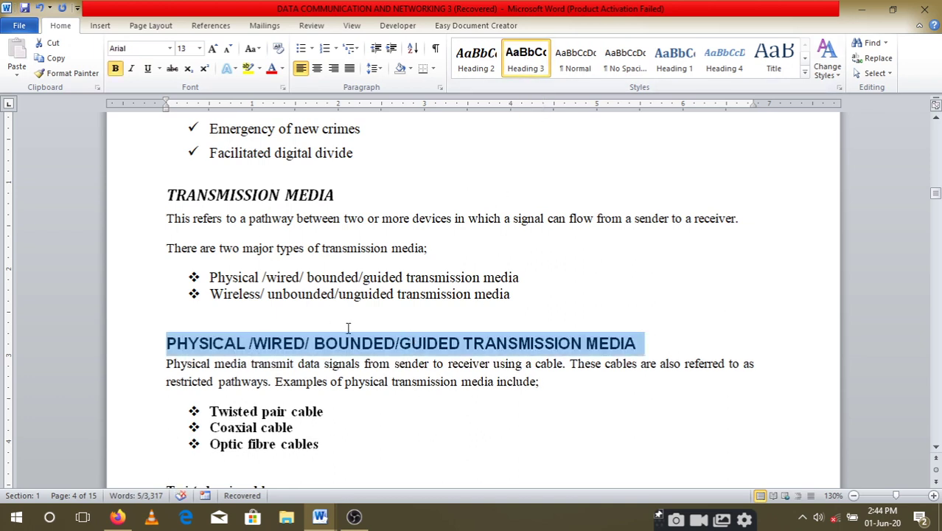
- Make WIRELESS/ UNBOUNDED/UNGUIDED TRANSMISSION MEDIA a Heading 2
scroll(341, 382, "down", 5)
scroll(268, 290, "down", 4)
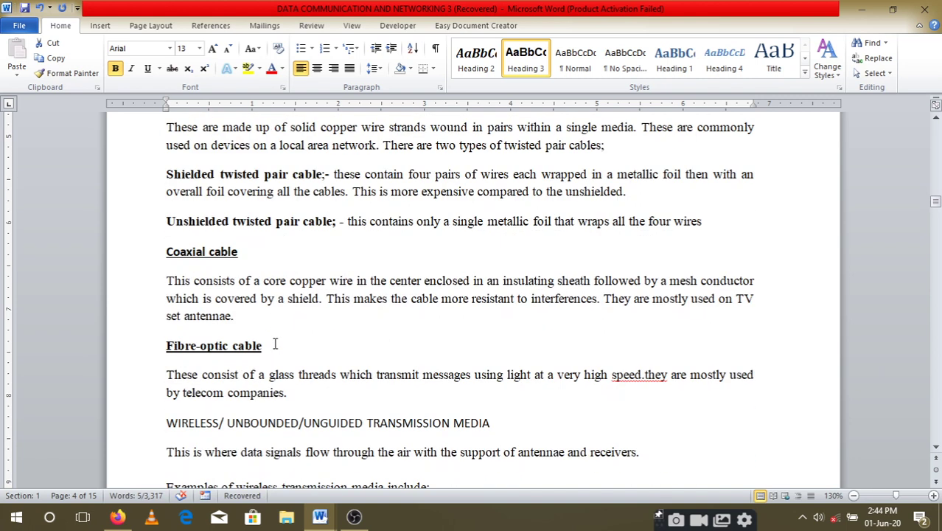
scroll(275, 343, "down", 4)
left_click_drag(516, 249, 159, 243)
left_click(476, 57)
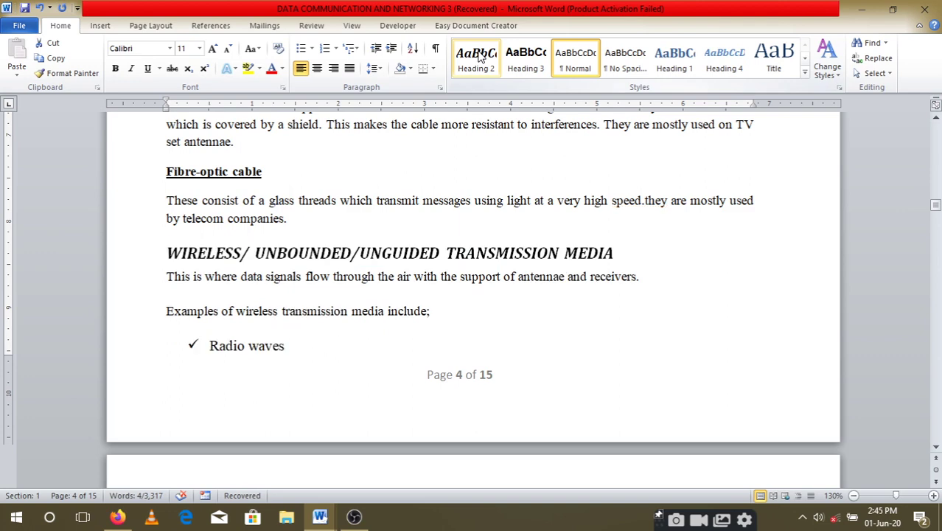
scroll(425, 337, "down", 12)
scroll(425, 337, "up", 4)
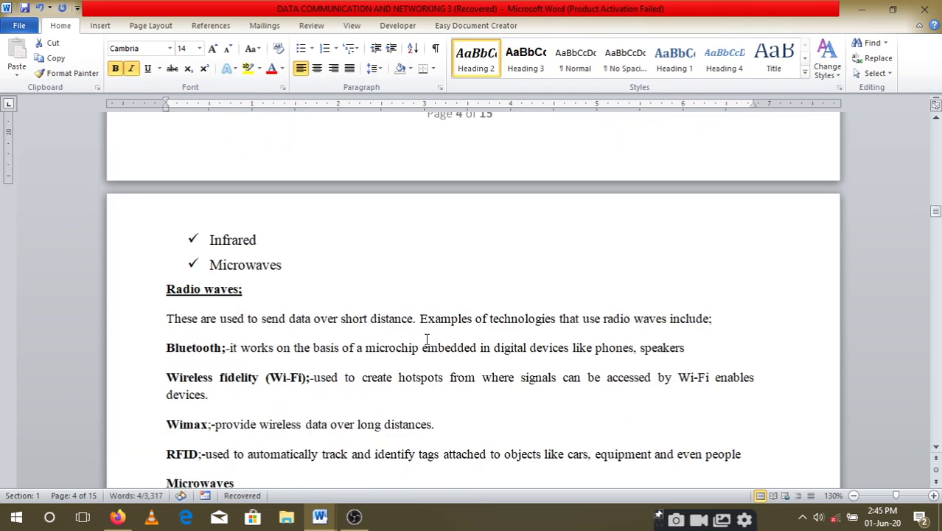
scroll(423, 338, "down", 6)
scroll(424, 338, "down", 9)
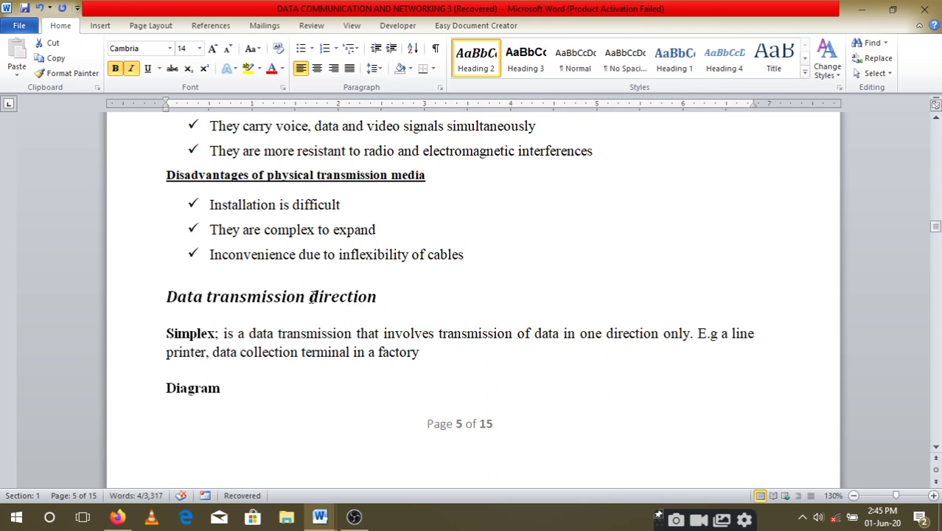
left_click(312, 294)
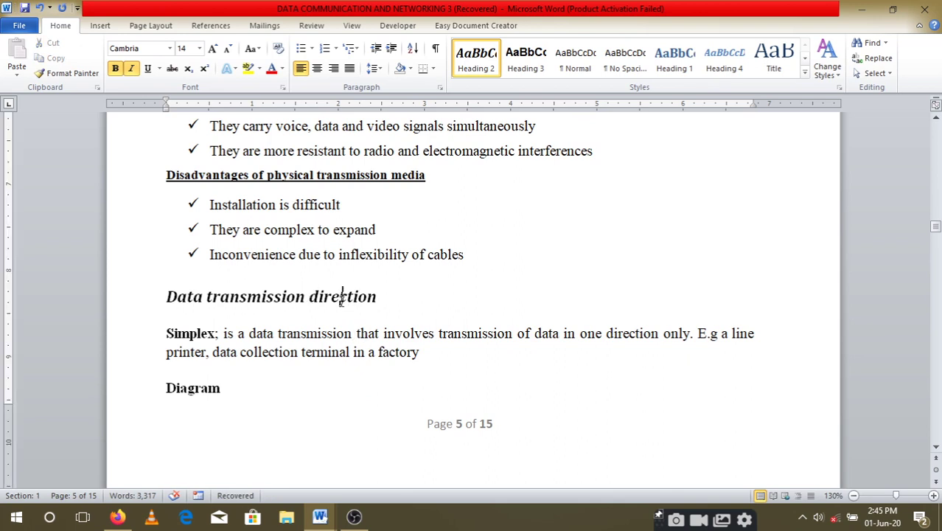
scroll(341, 295, "down", 10)
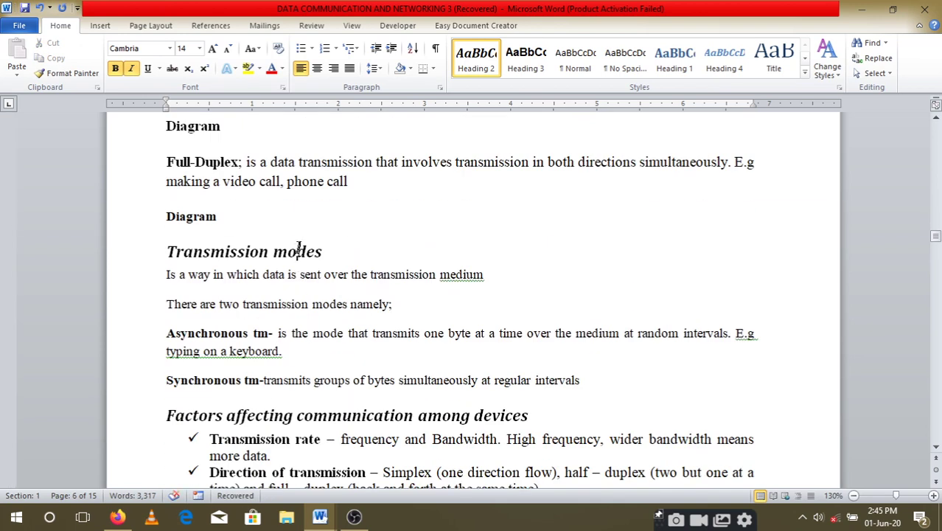
scroll(664, 374, "up", 20)
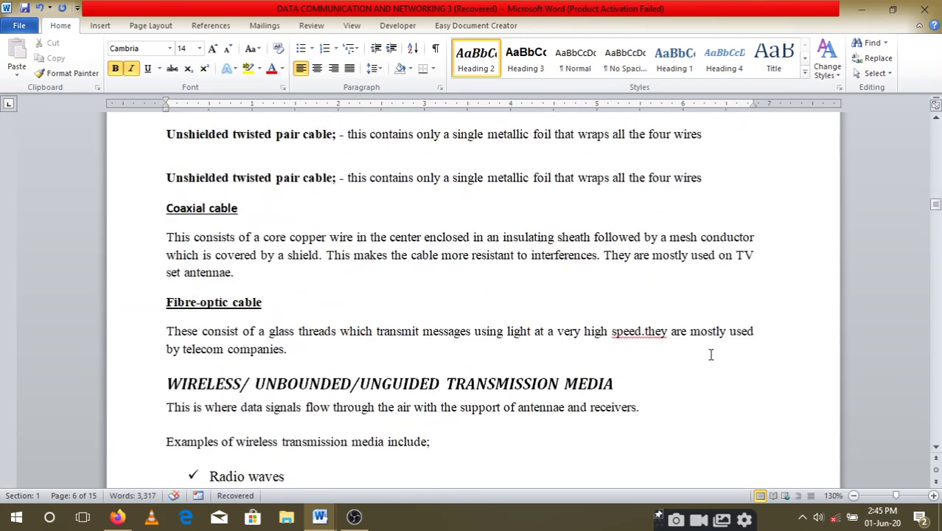
scroll(711, 354, "up", 5)
scroll(715, 351, "down", 20)
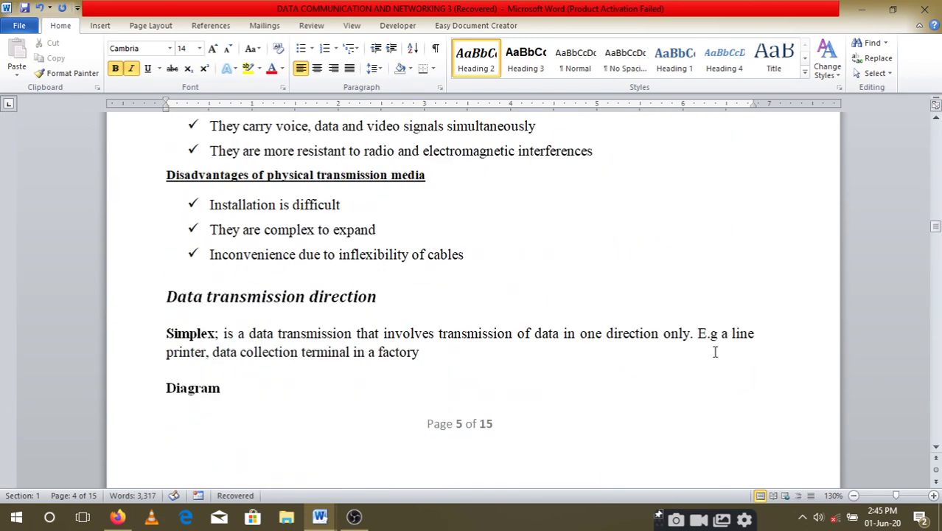
scroll(714, 354, "down", 3)
scroll(714, 353, "up", 3)
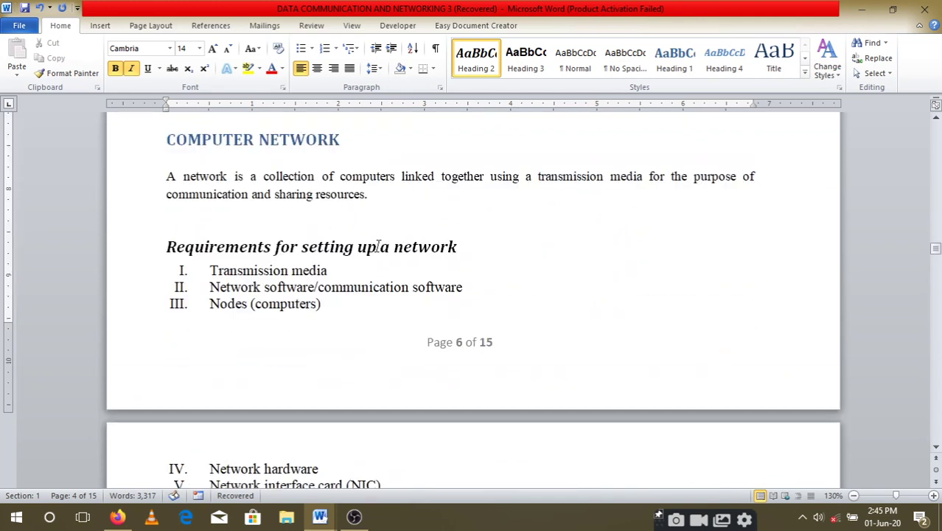
scroll(277, 137, "up", 3)
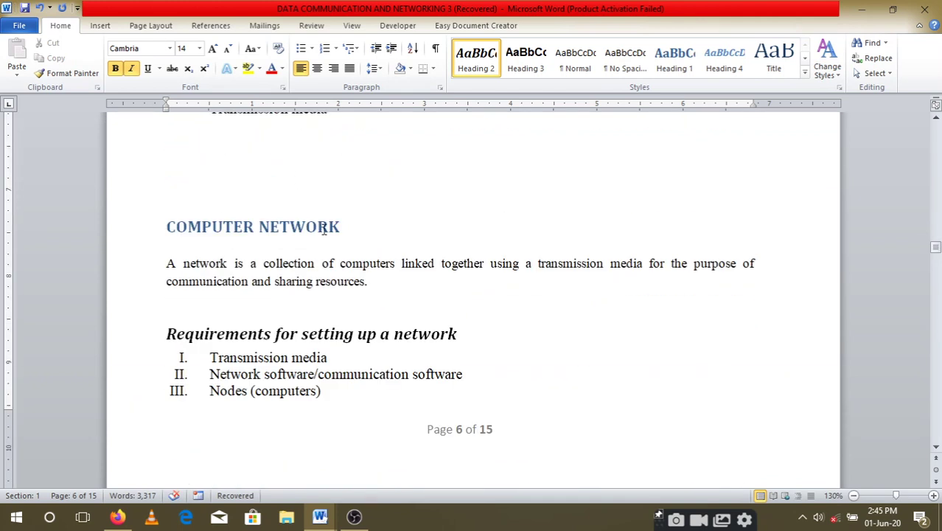
left_click(292, 226)
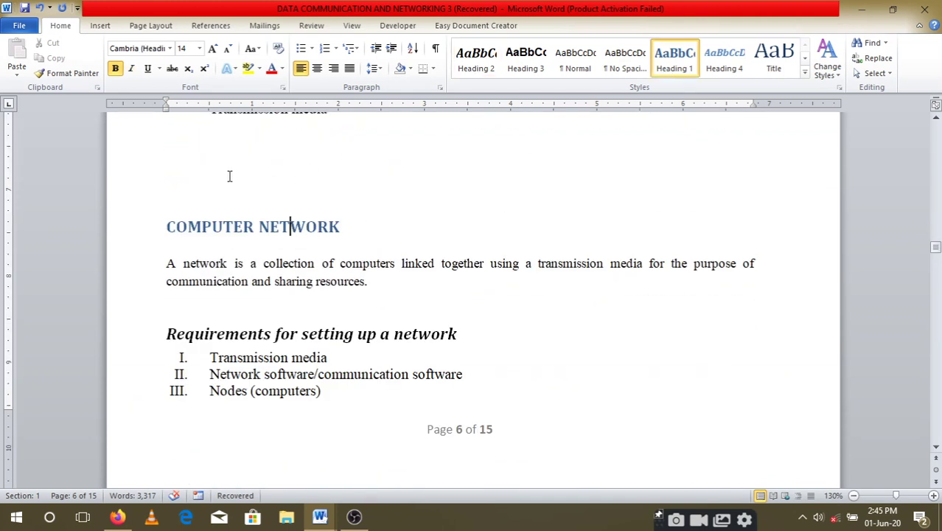
- Insert a blank line before the DATA COMMUNICATION title on page 1
left_click(324, 227)
left_click_drag(935, 247, 935, 127)
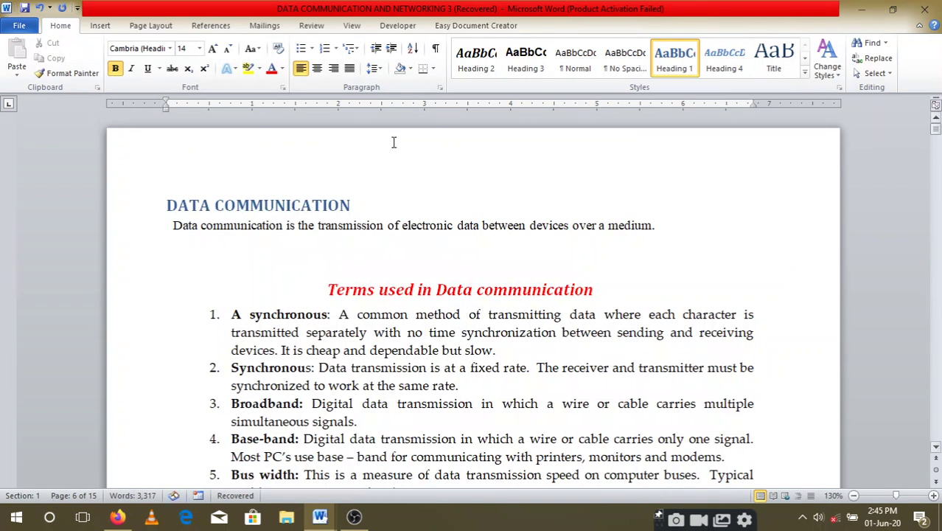
left_click(168, 203)
key("Return")
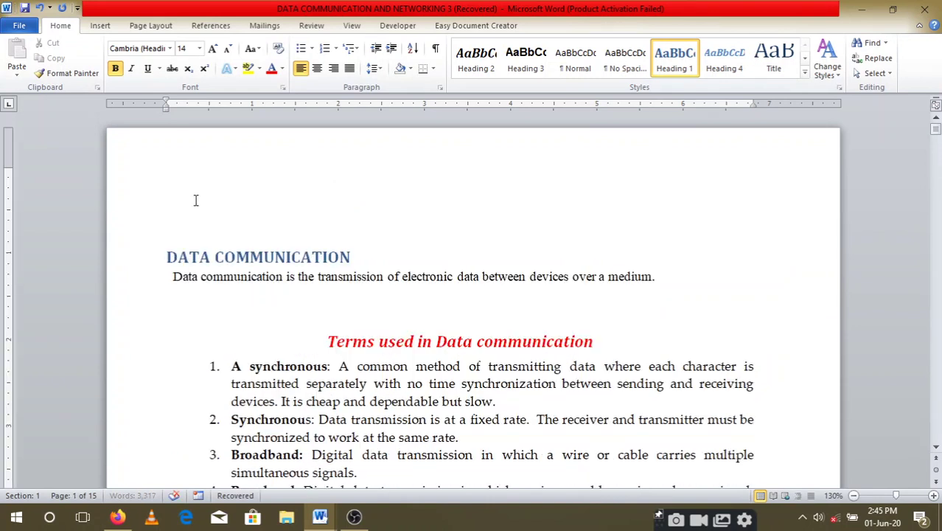
left_click(185, 208)
- Show the Table of Contents gallery on the References tab
left_click(214, 25)
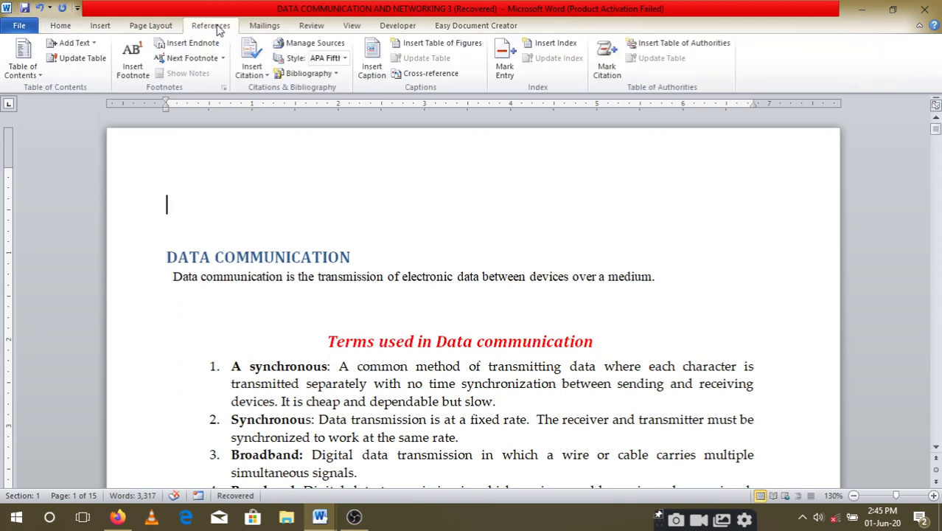
left_click(33, 72)
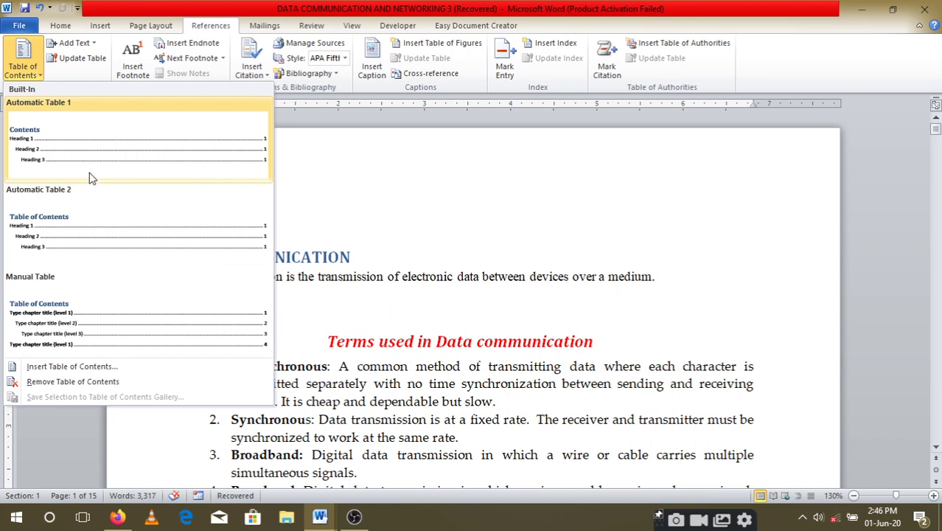
- Insert Automatic Table 1 as the 'Contents' table at the top of page 1
left_click(85, 140)
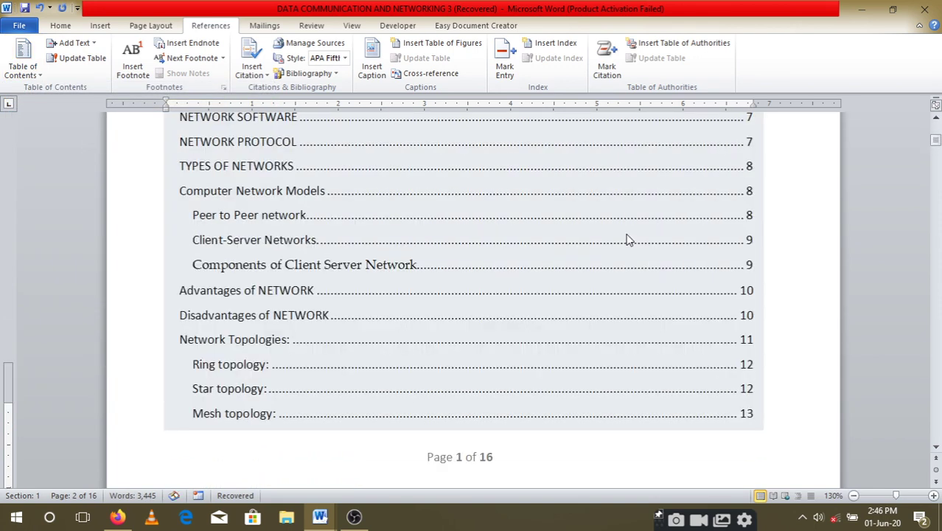
scroll(630, 237, "up", 3)
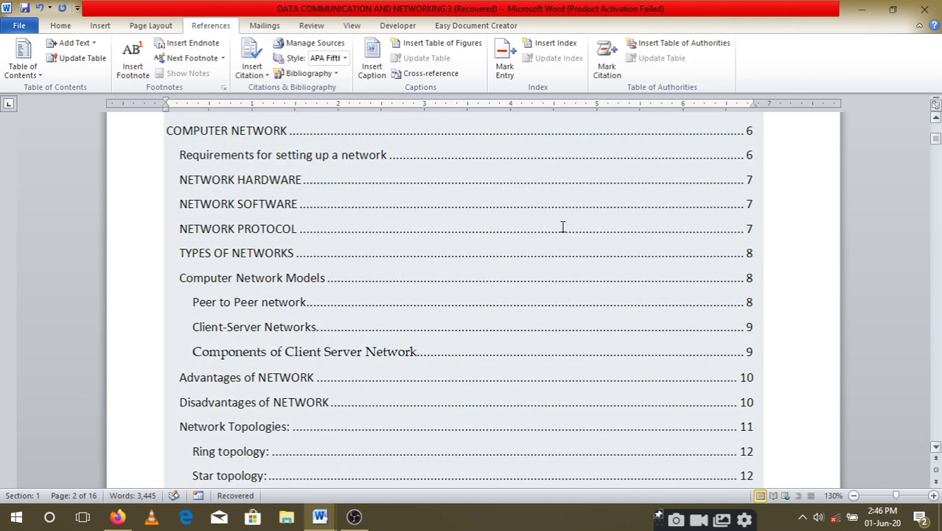
scroll(562, 227, "up", 20)
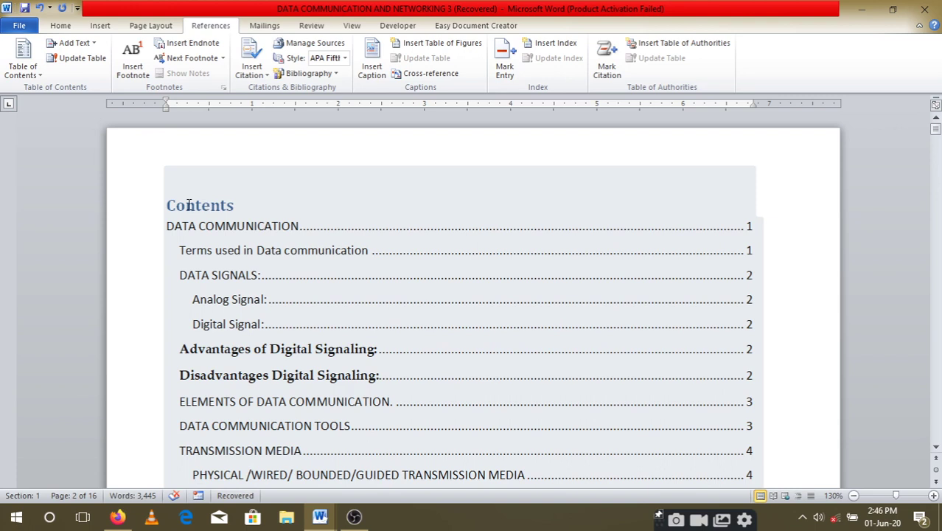
left_click(187, 205)
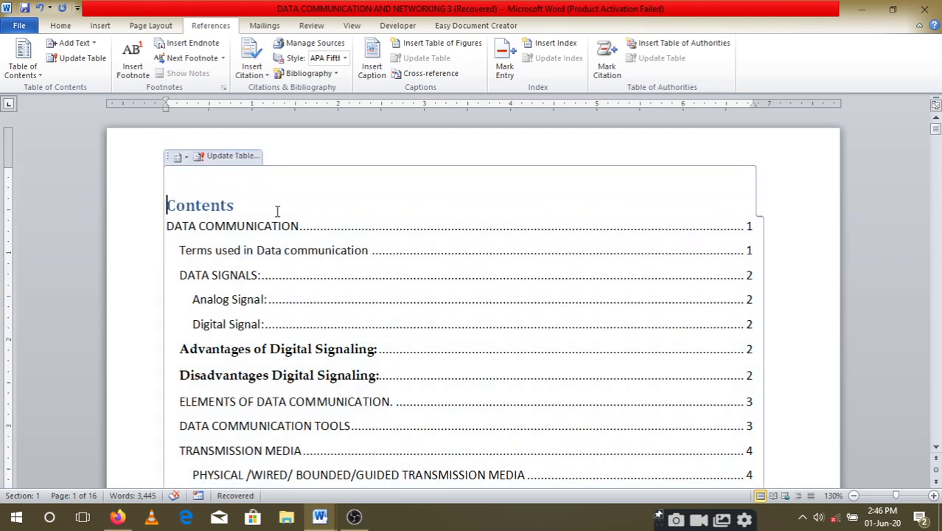
- Type 'Table of' before the Contents heading, deleting the stray 'A'
type("A")
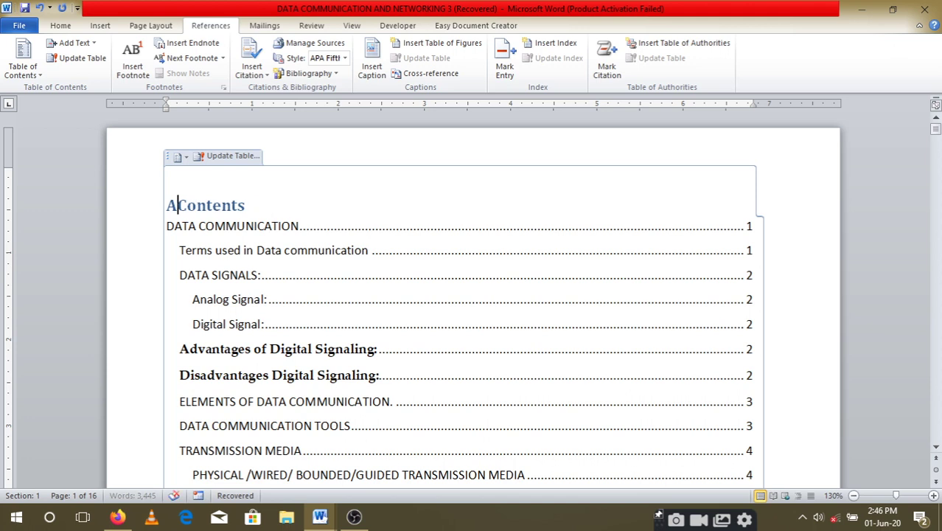
key("BackSpace")
type("Tab")
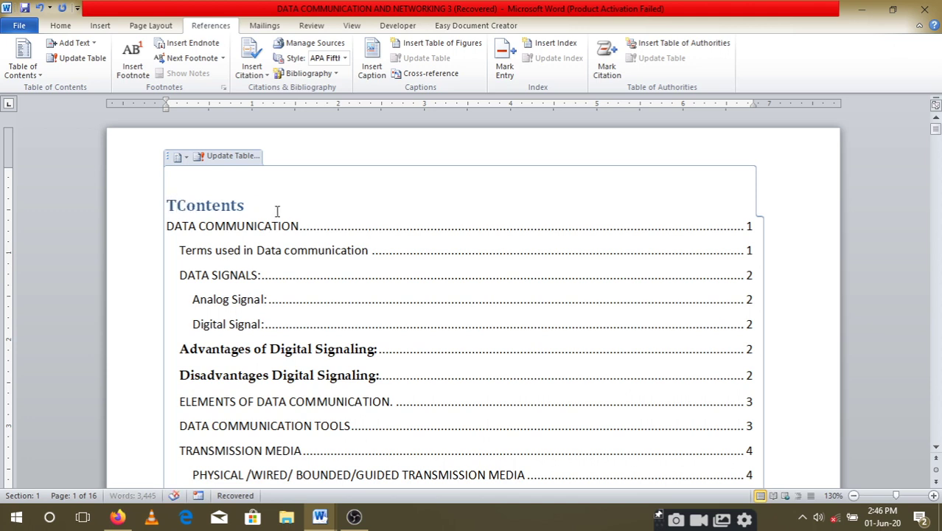
type("le of")
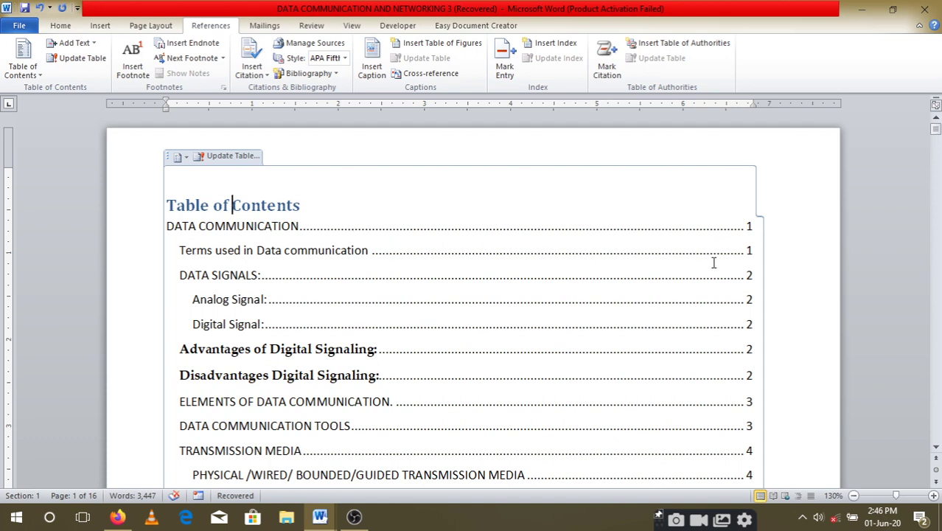
scroll(571, 284, "down", 12)
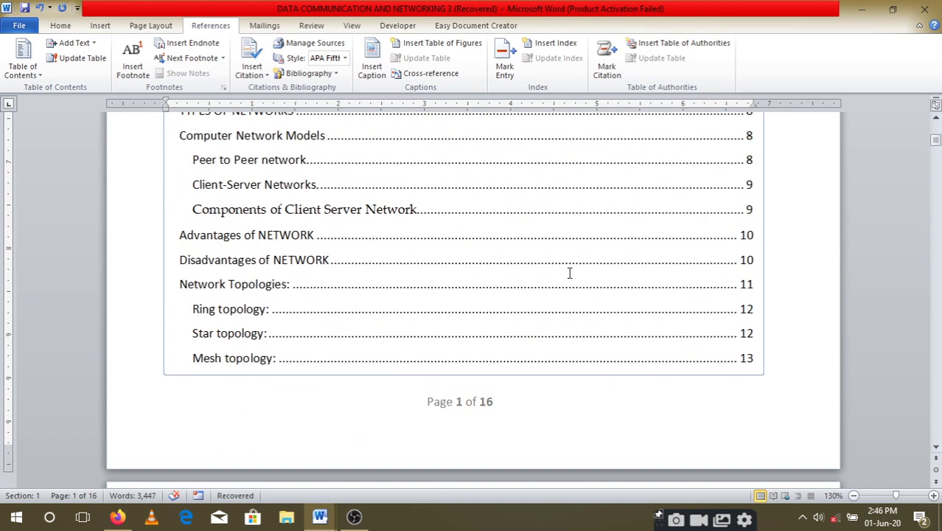
scroll(572, 278, "down", 3)
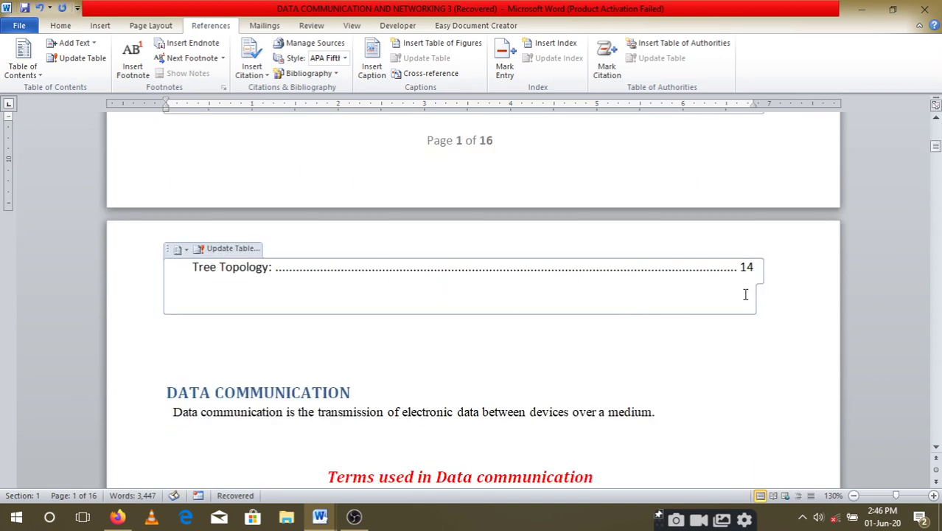
scroll(740, 287, "up", 10)
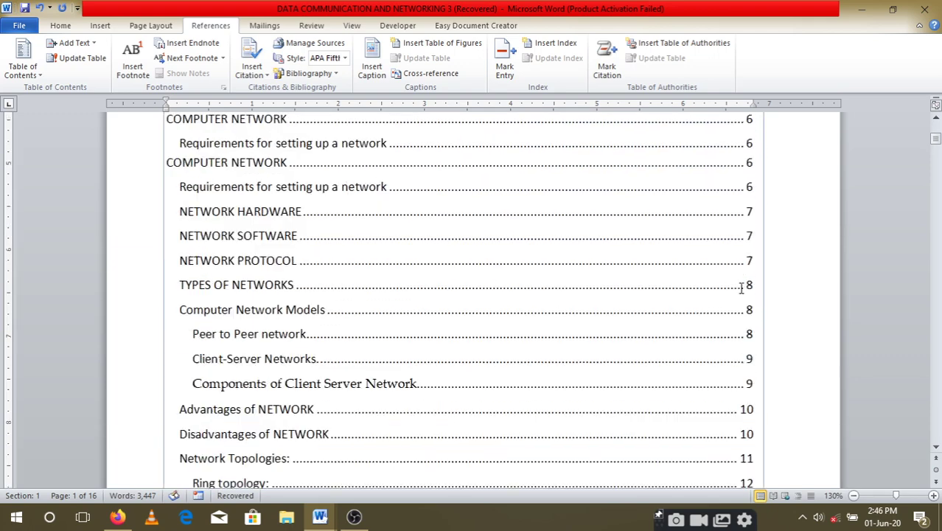
scroll(741, 289, "down", 9)
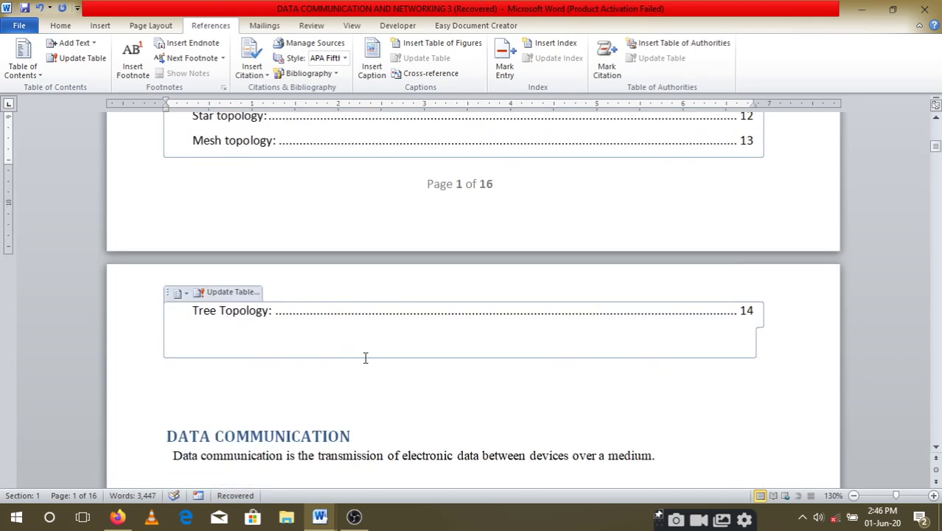
scroll(425, 288, "up", 5)
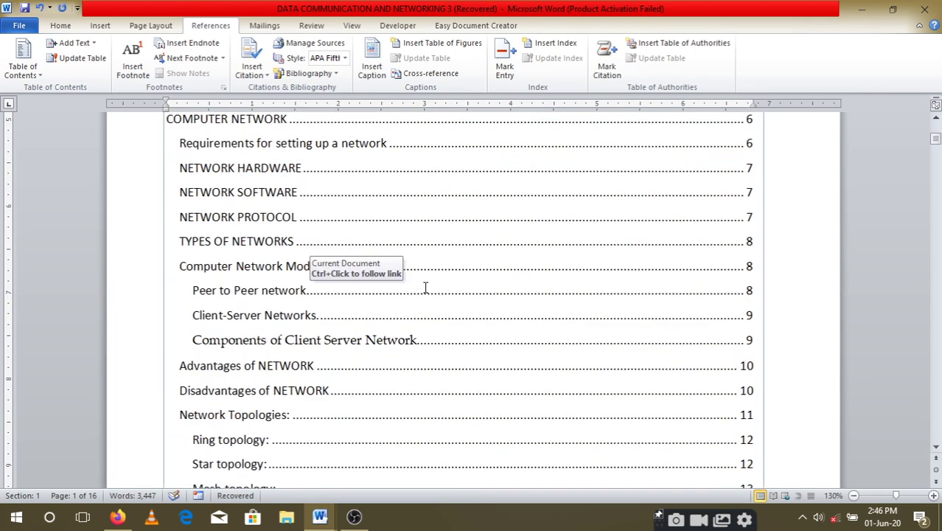
scroll(426, 285, "up", 4)
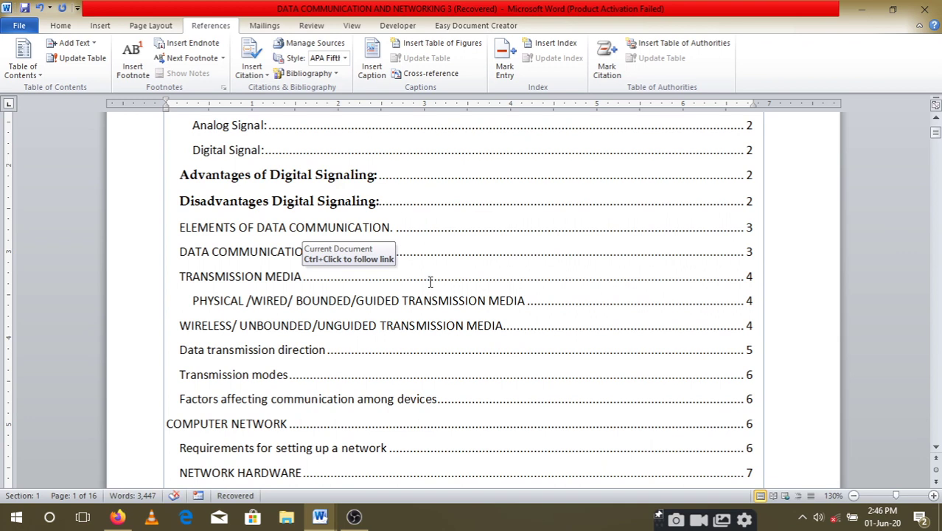
scroll(430, 280, "up", 3)
left_click_drag(747, 179, 589, 226)
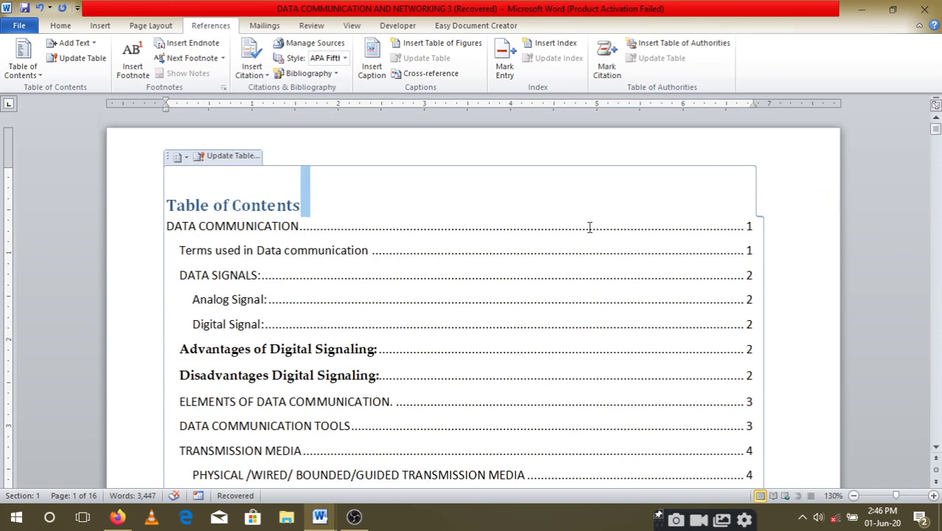
left_click(383, 314)
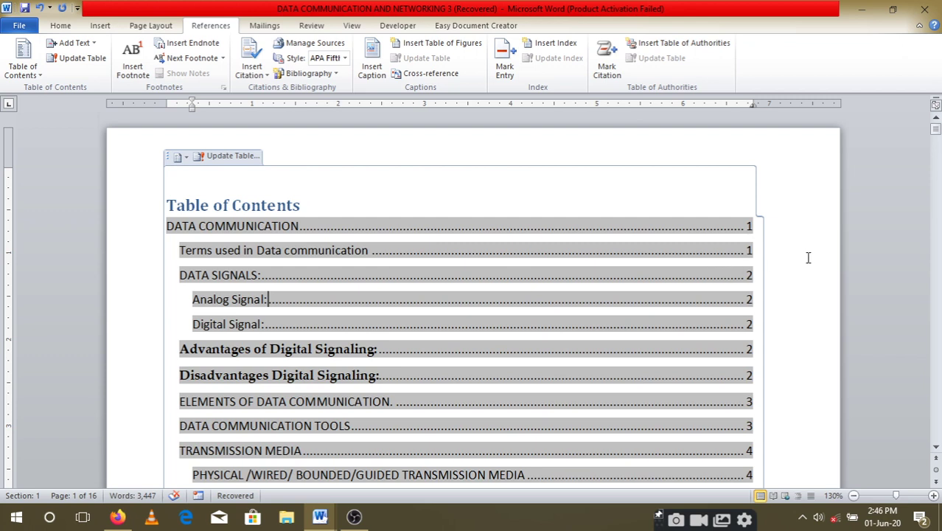
left_click(708, 234)
scroll(497, 295, "down", 15)
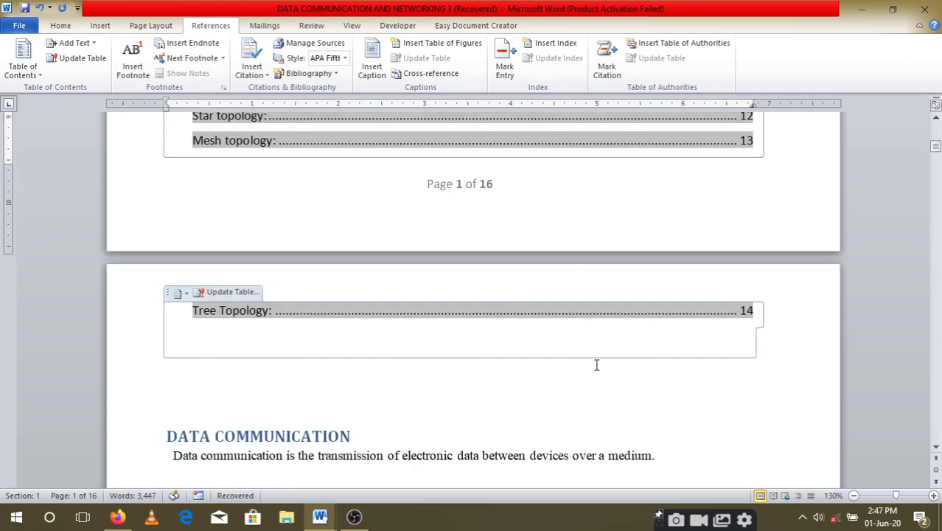
- Scroll past the mesh topology diagram and place the cursor below the Disadvantages list
left_click(601, 377)
scroll(600, 377, "down", 20)
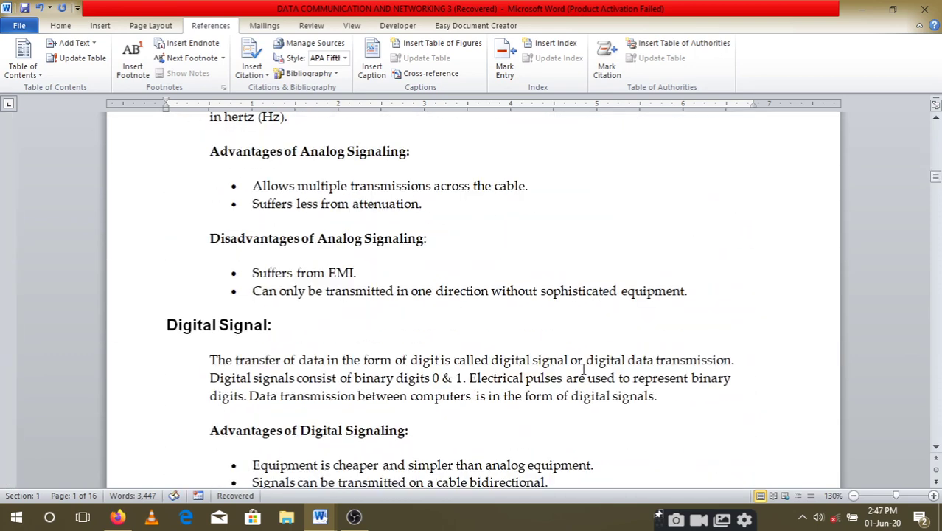
scroll(583, 369, "down", 20)
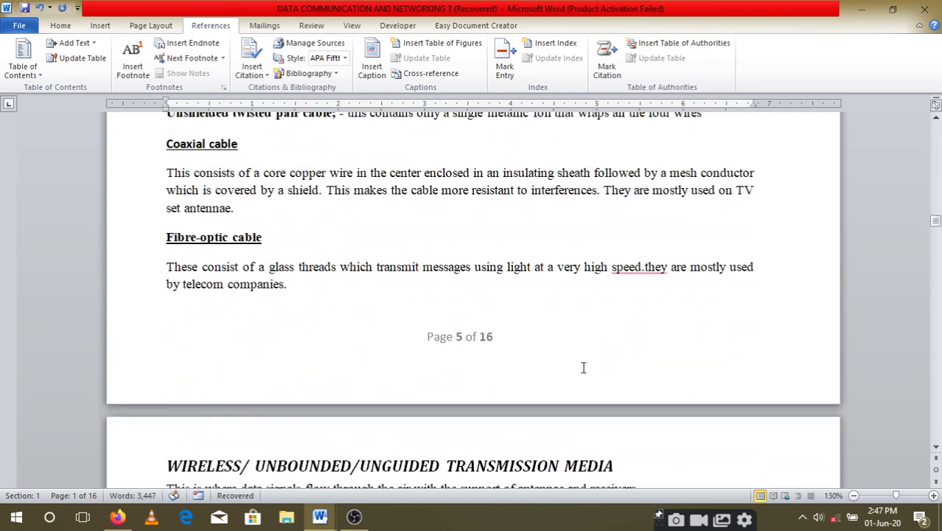
scroll(588, 347, "down", 3, "ctrl")
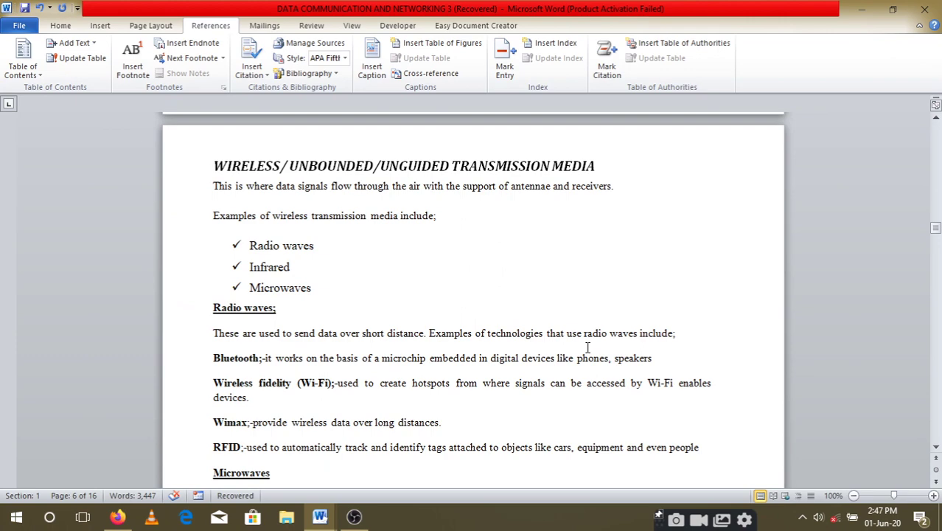
scroll(588, 348, "down", 15)
scroll(588, 347, "down", 20)
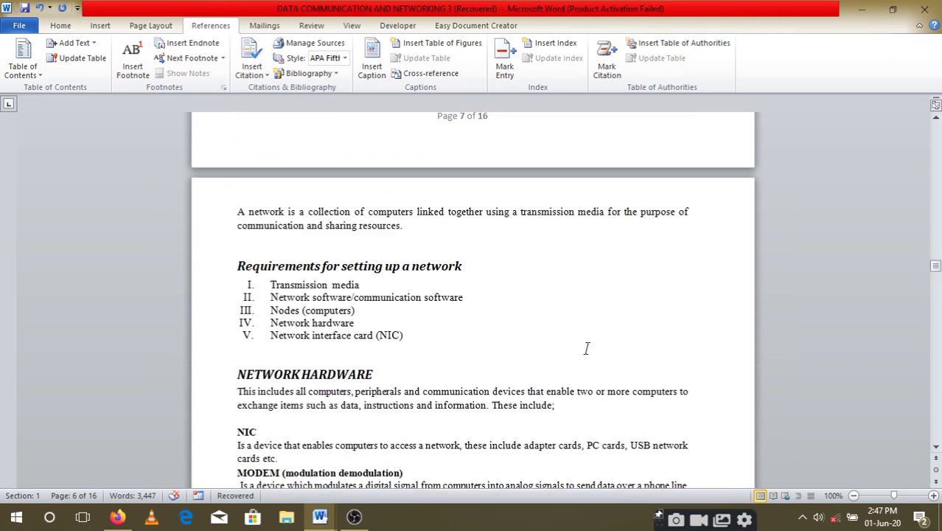
scroll(588, 347, "down", 20)
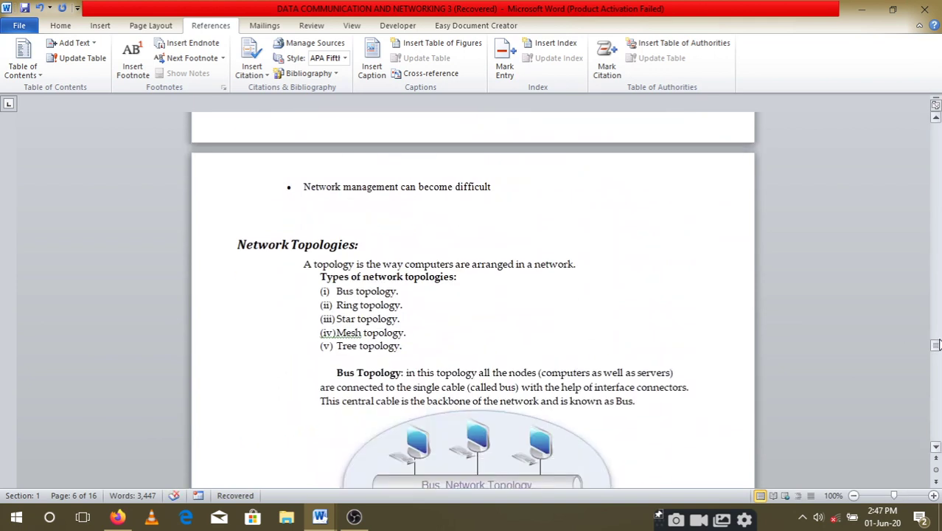
left_click_drag(935, 345, 936, 396)
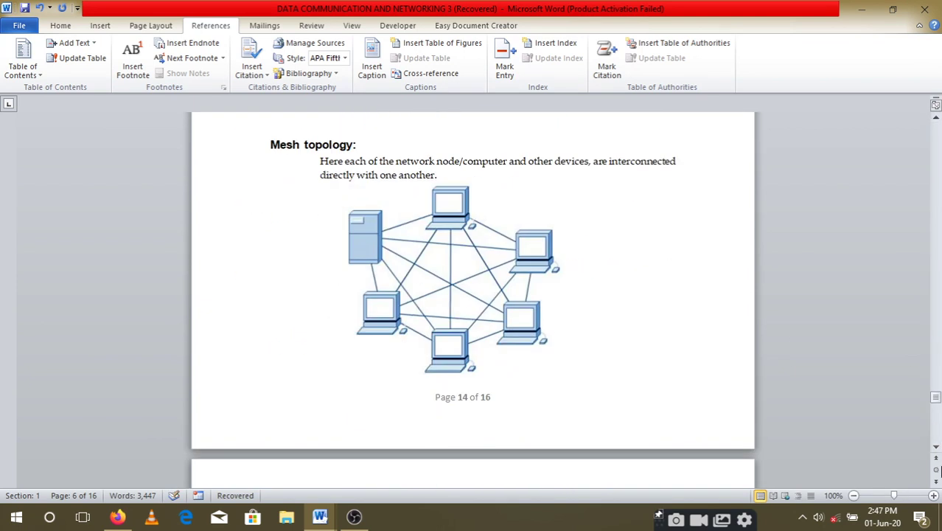
scroll(410, 329, "down", 15)
scroll(413, 315, "up", 12)
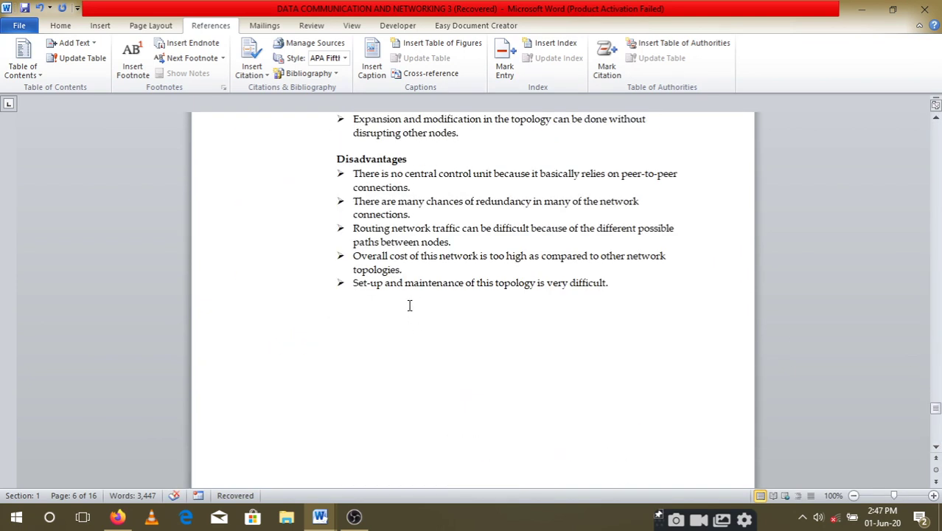
scroll(409, 305, "down", 5)
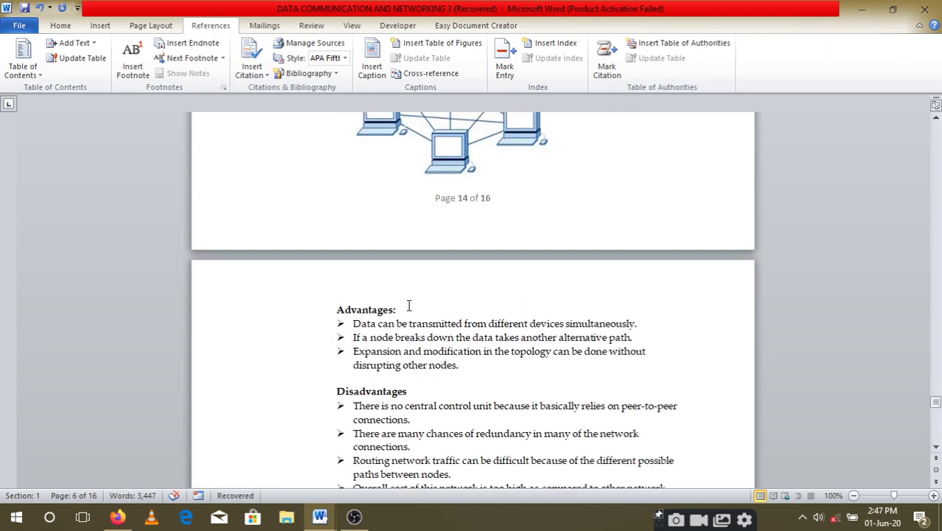
scroll(409, 305, "up", 4)
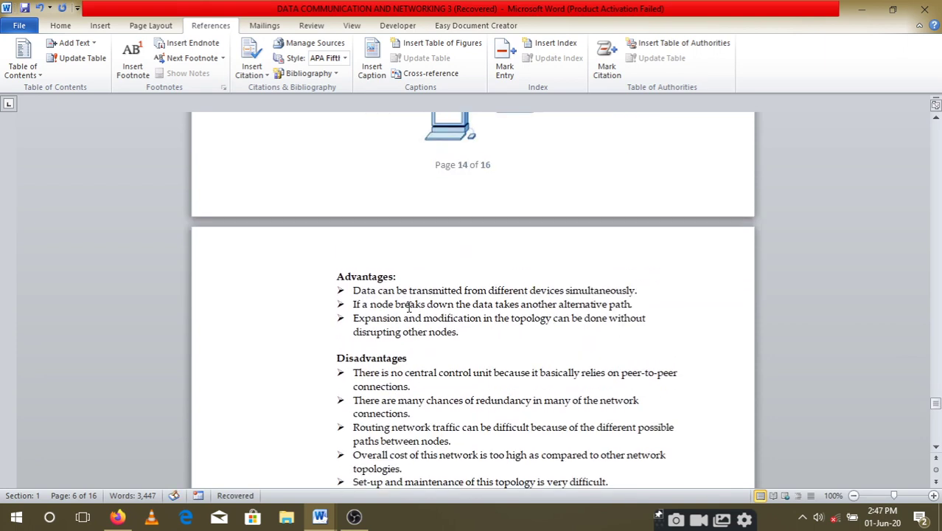
scroll(409, 306, "up", 6)
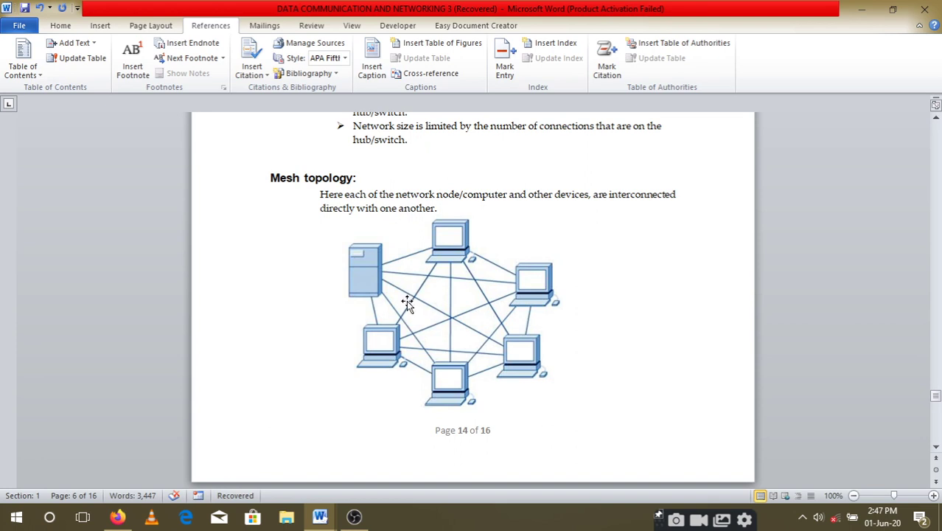
scroll(408, 301, "down", 15)
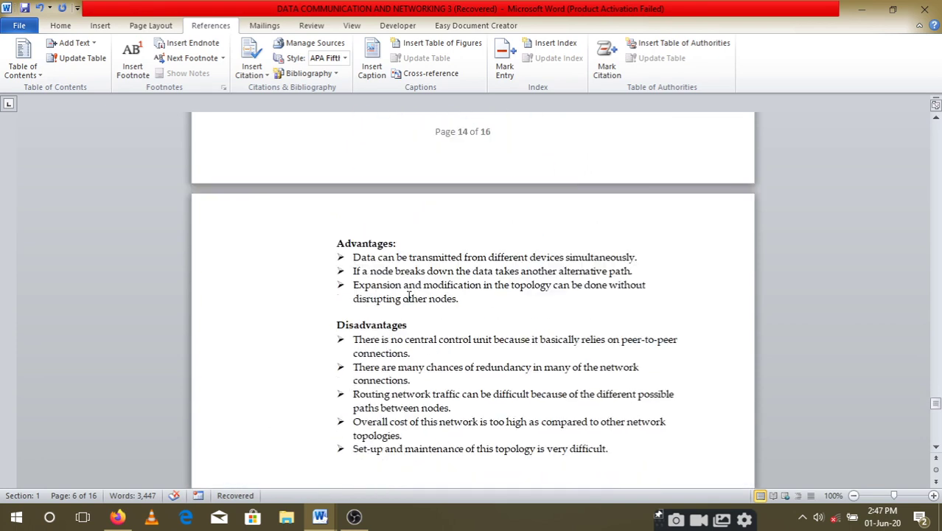
left_click(265, 266)
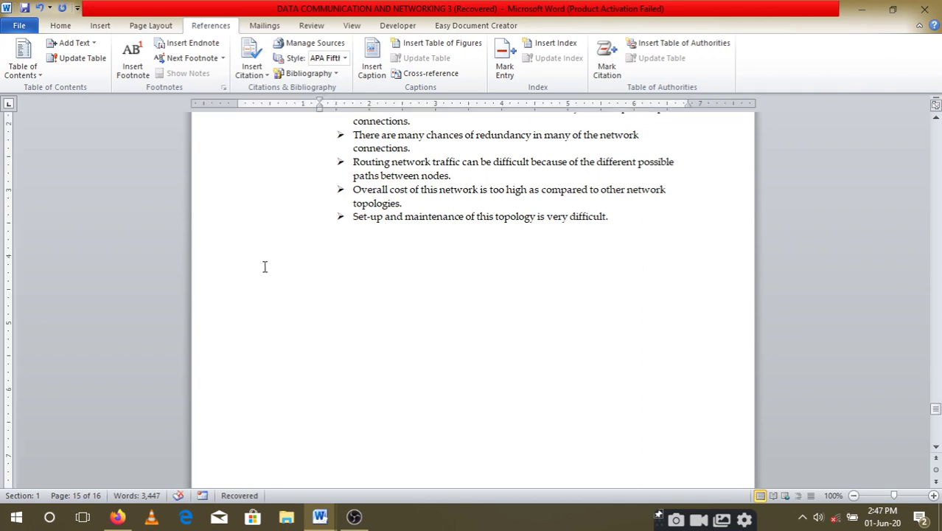
- Add a justified line reading 'INTERNET AND WORLD WIDE WEB' on the empty paragraph
left_click(61, 25)
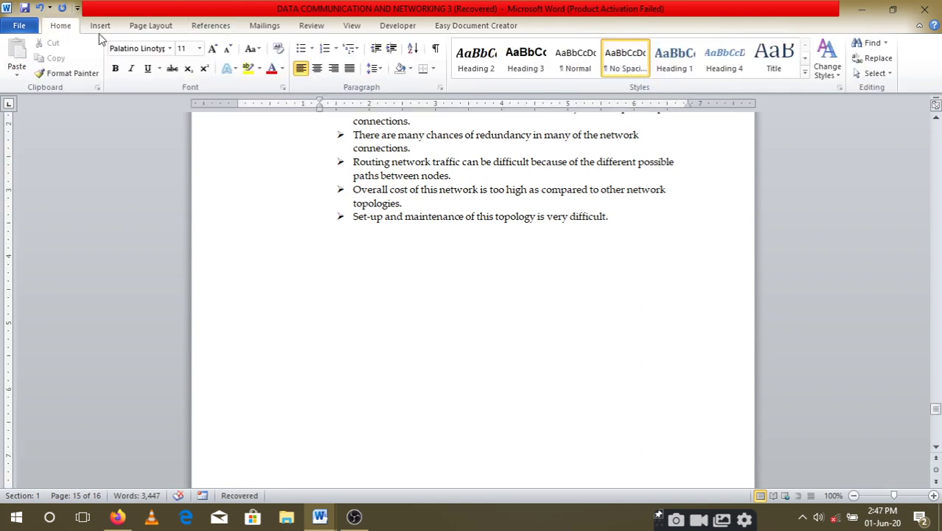
left_click(302, 70)
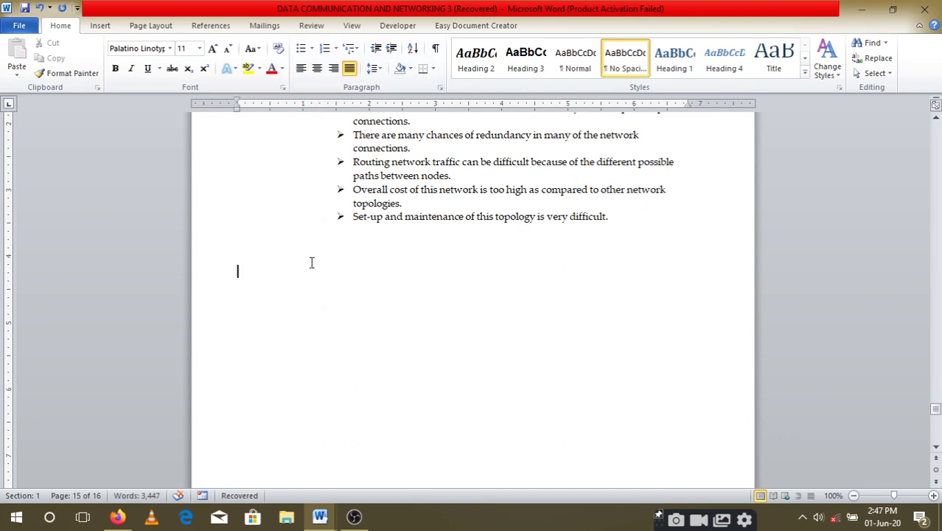
type("INTE")
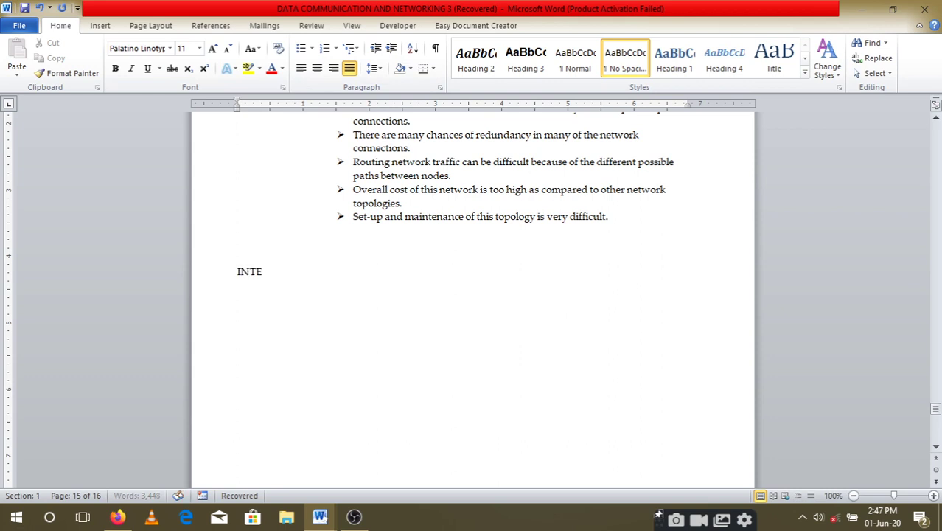
type("RNET AND WOR")
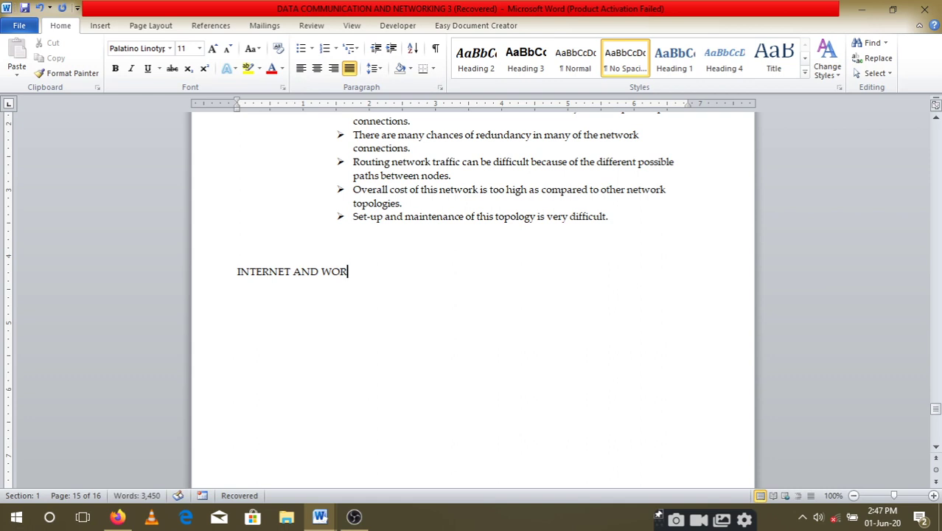
type("LD WIDE WEB")
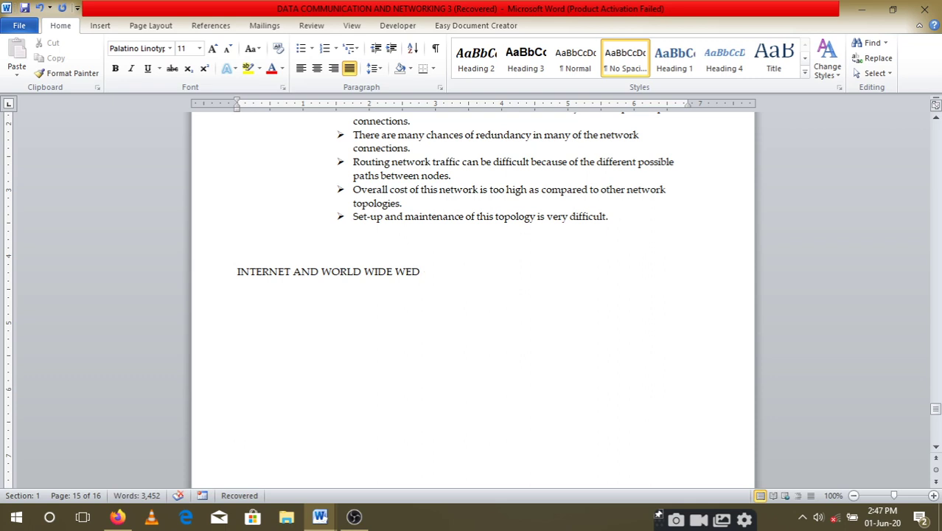
- Correct the 'WED' typo to 'WEB' and select the whole heading line
key("ctrl+shift+Left")
key("ctrl+shift+Left")
key("ctrl+shift+Left")
key("ctrl+shift+Left")
key("ctrl+shift+Left")
left_click(443, 286)
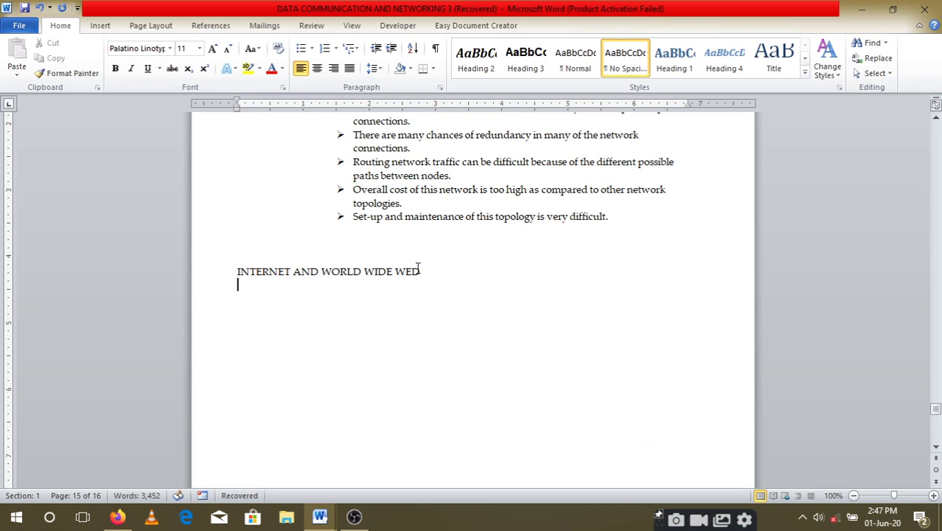
left_click(426, 271)
key("BackSpace")
type("B")
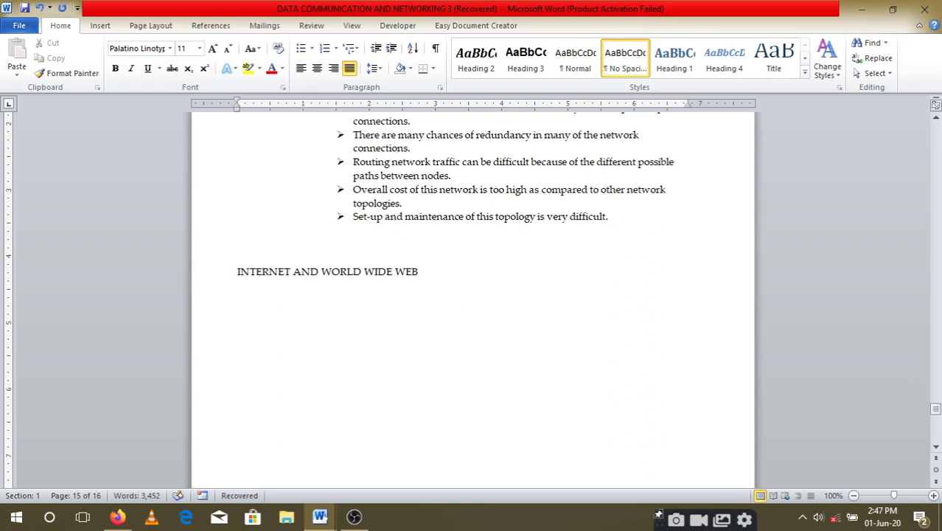
left_click_drag(421, 269, 267, 273)
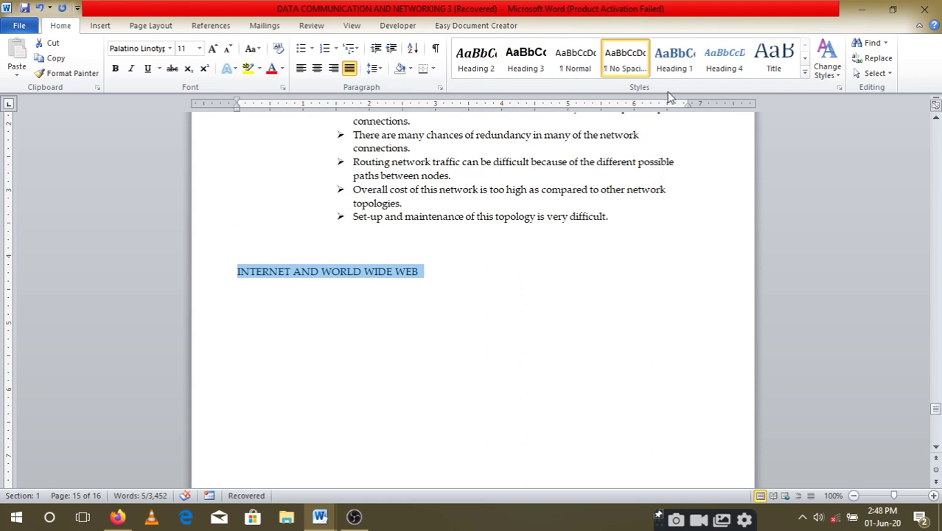
- Make the line Heading 1, then type 'INTERNET' and 'WORLD WIDE WEB' on separate lines below it
left_click(680, 68)
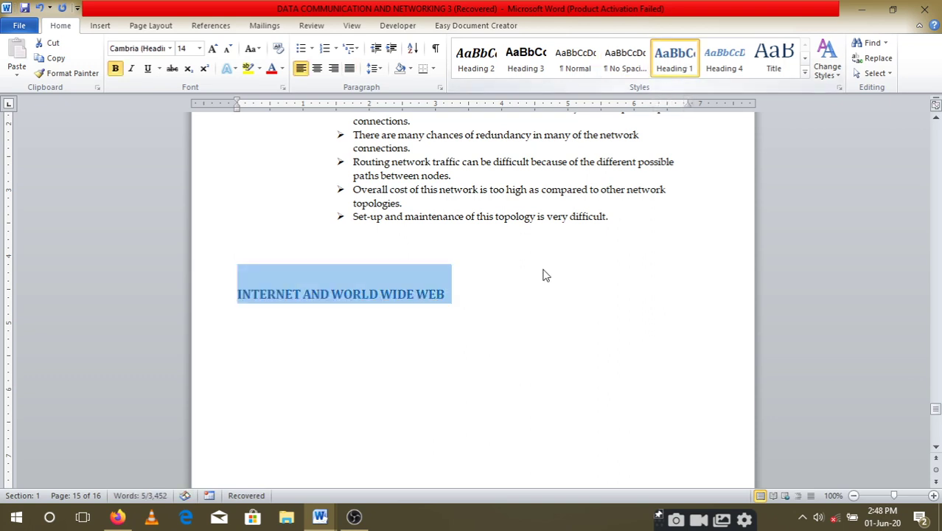
left_click(446, 324)
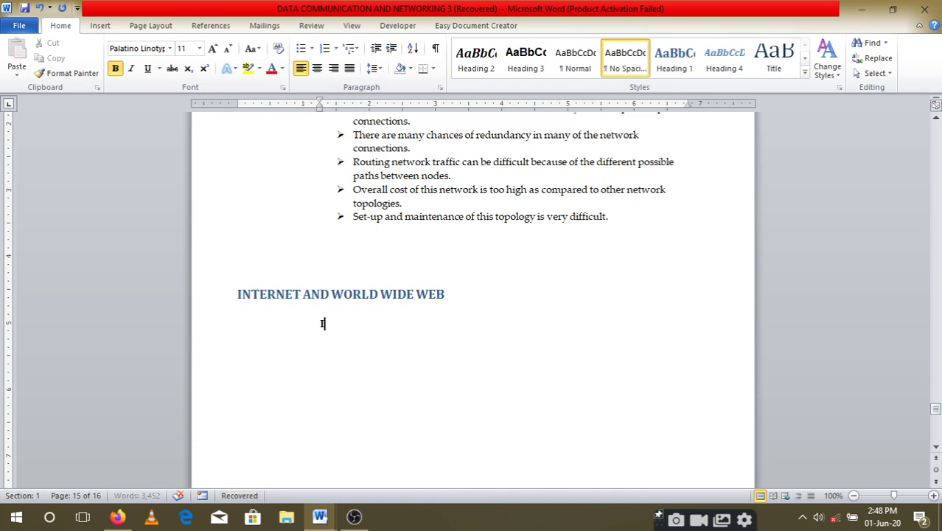
type("INTERNET")
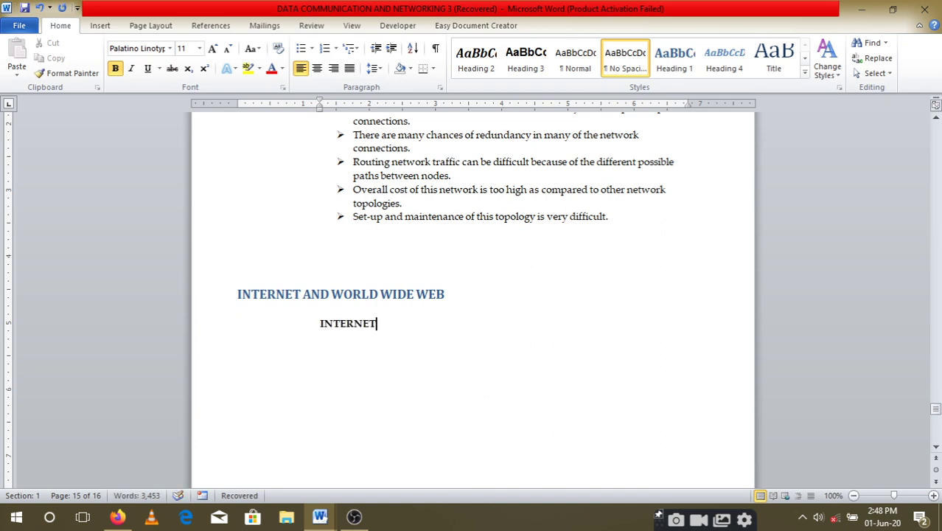
key("Return")
type("WORLD ")
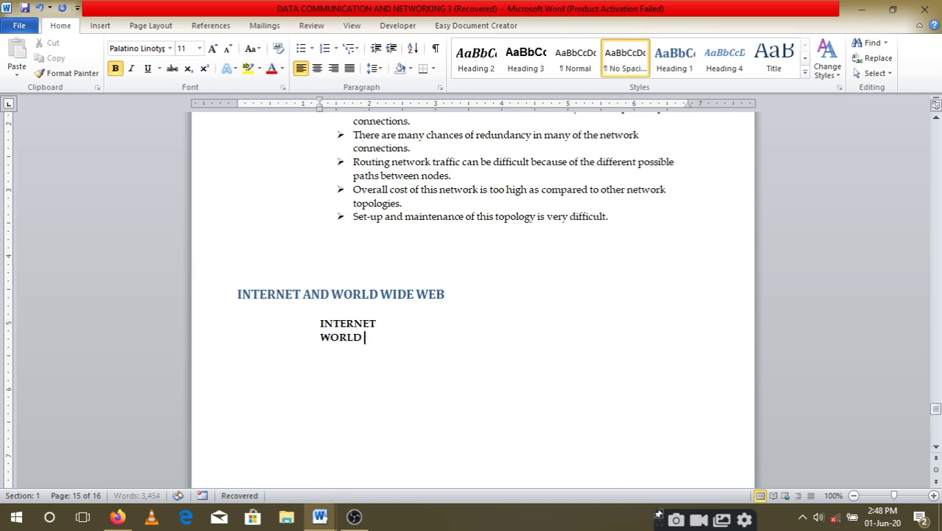
type("WIDE WE")
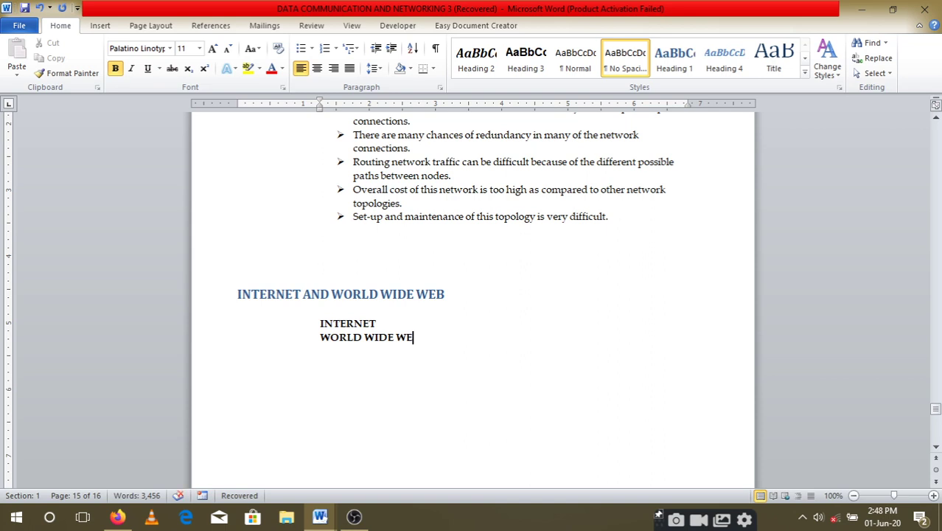
type("B")
- Apply Heading 2 to the INTERNET and WORLD WIDE WEB lines
left_click_drag(383, 323, 289, 328)
left_click(288, 328)
left_click(476, 59)
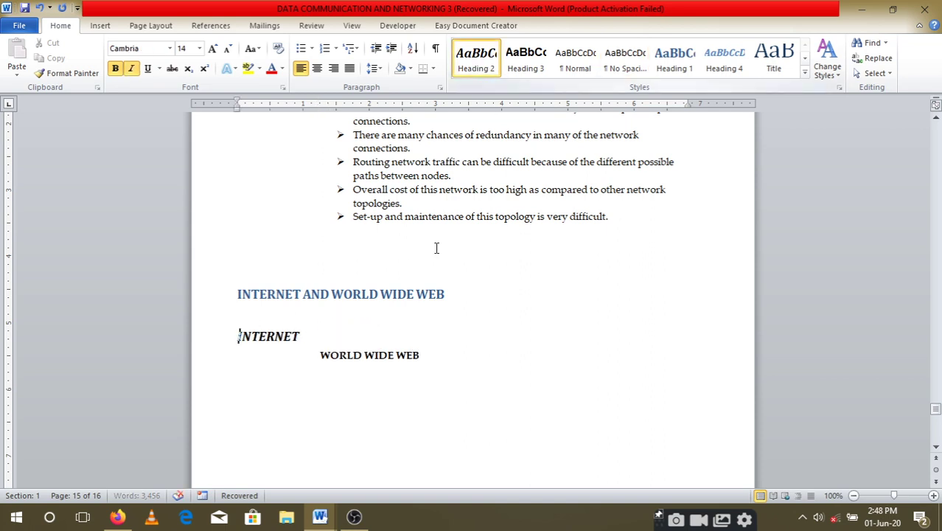
left_click(421, 354)
left_click_drag(427, 354, 311, 355)
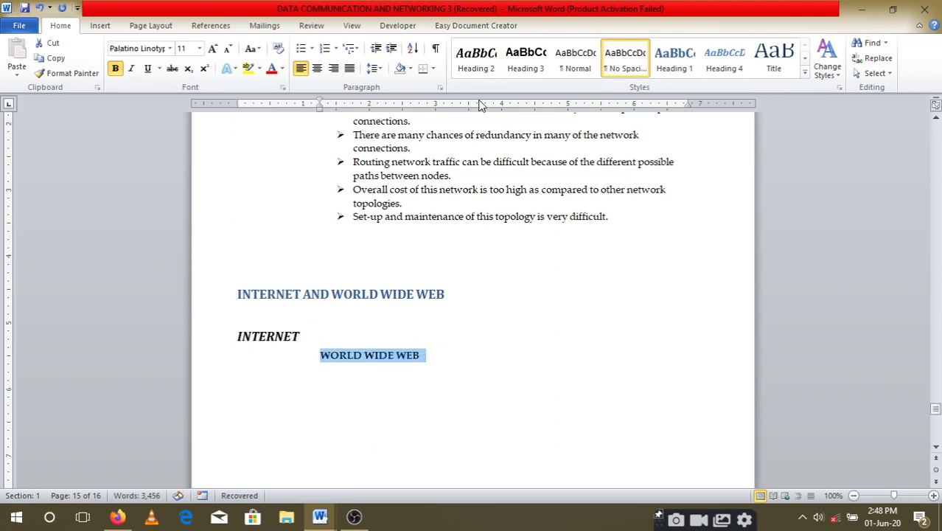
left_click(476, 59)
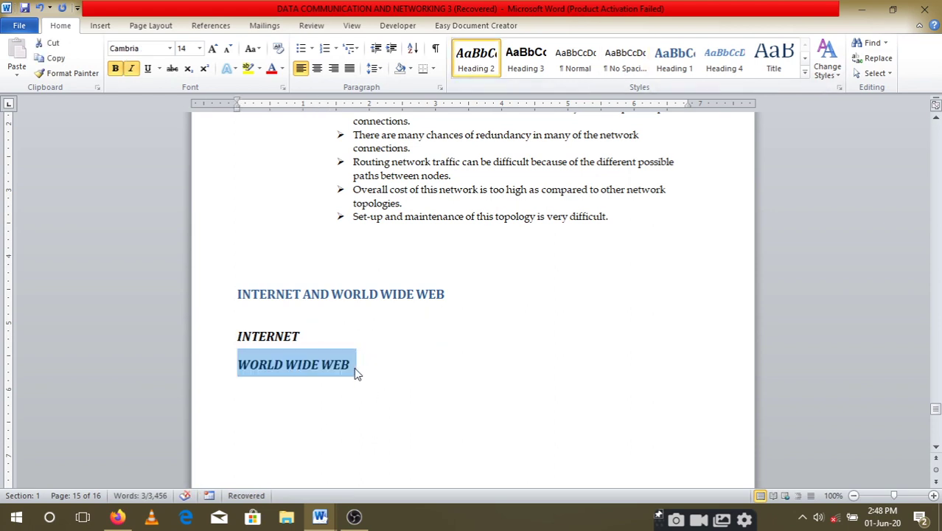
left_click(353, 399)
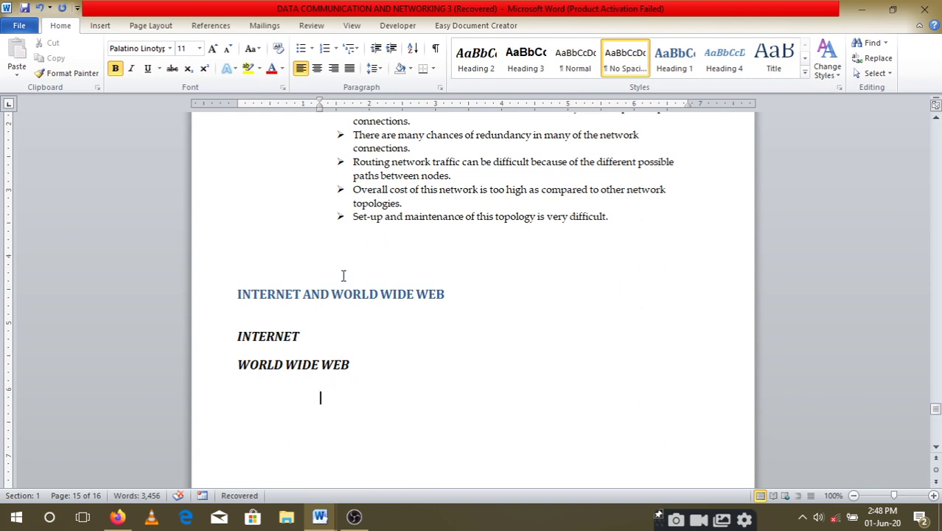
- Update the entire Table of Contents so it lists the new INTERNET and WORLD WIDE WEB headings
scroll(343, 347, "up", 2)
scroll(343, 347, "up", 20)
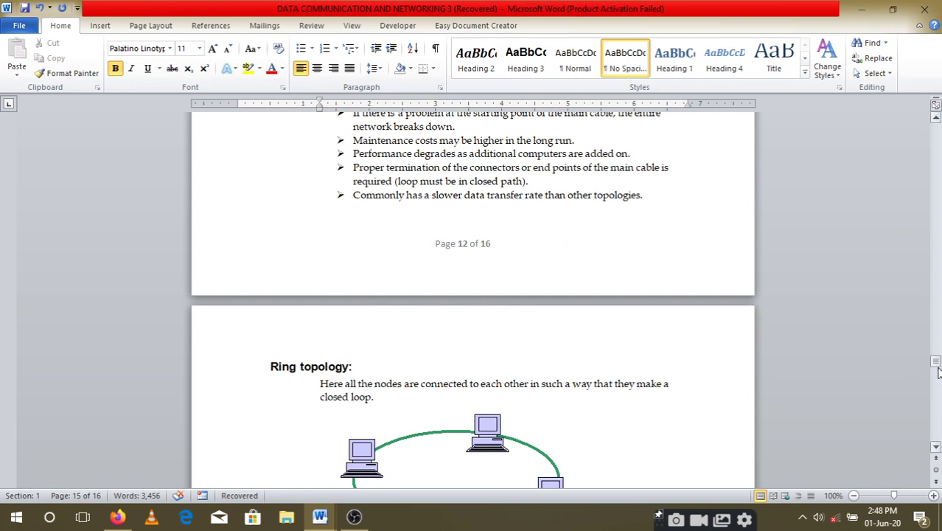
left_click_drag(936, 368, 936, 126)
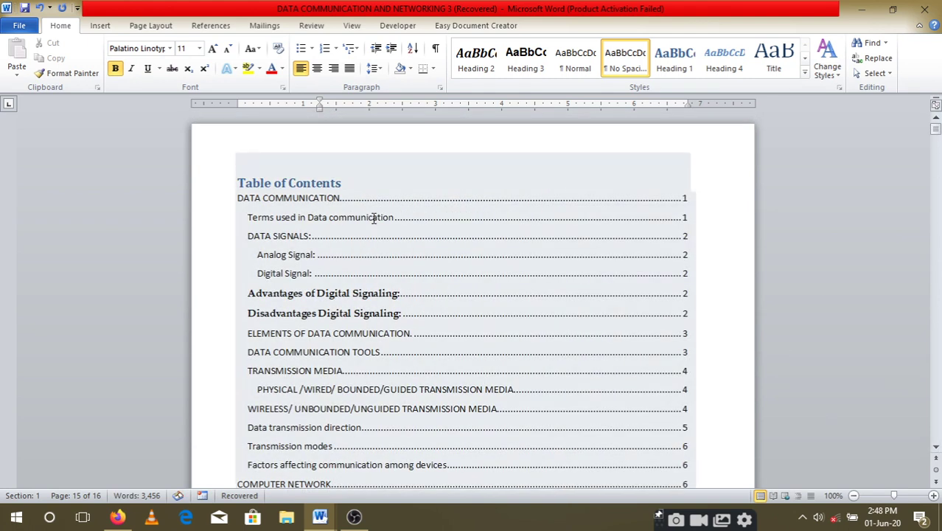
left_click(347, 216)
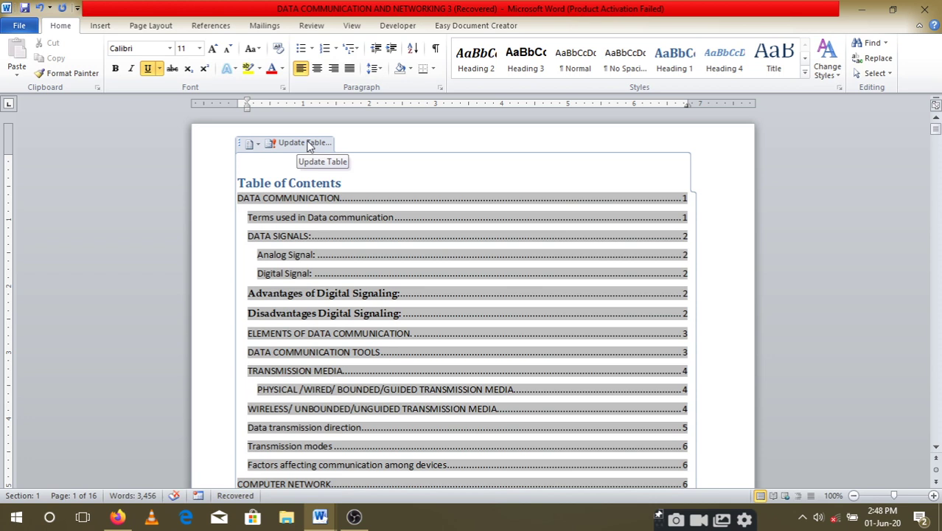
left_click(305, 143)
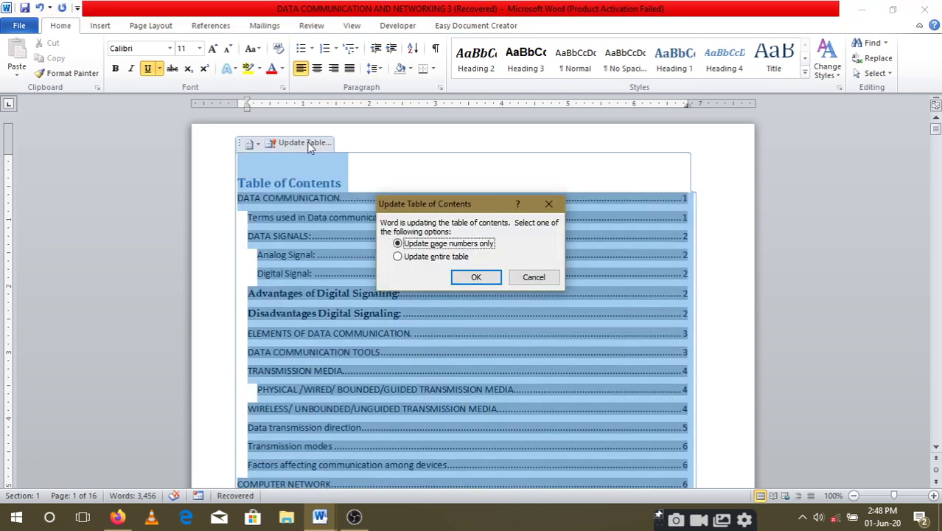
left_click(399, 258)
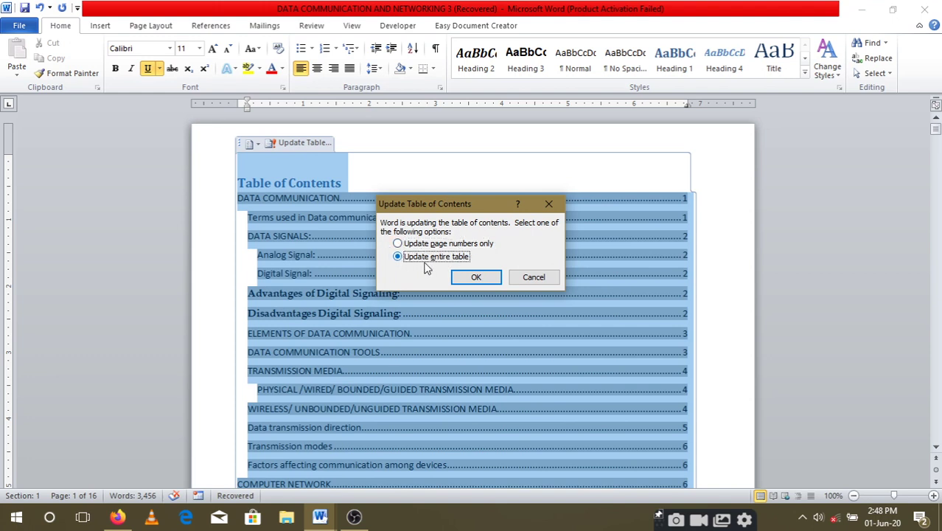
left_click(477, 279)
scroll(473, 274, "down", 15)
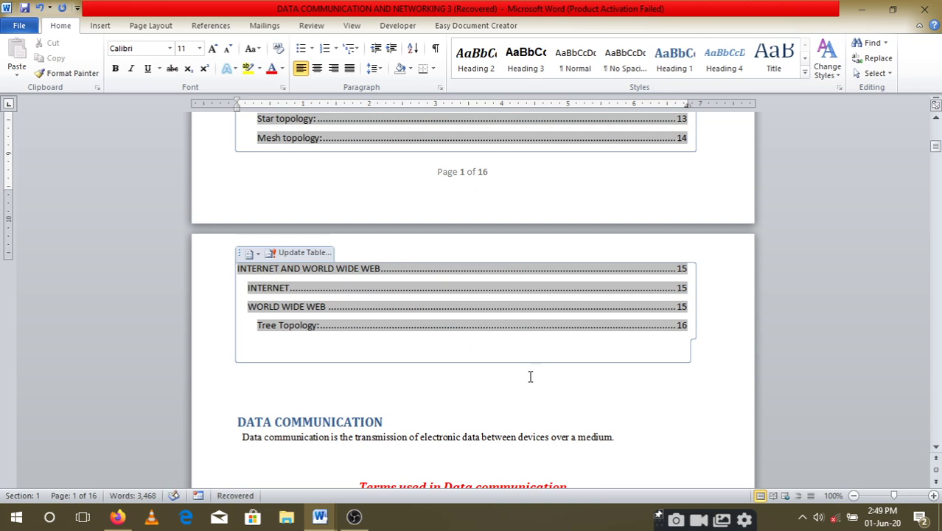
scroll(527, 374, "up", 12)
scroll(528, 375, "up", 3)
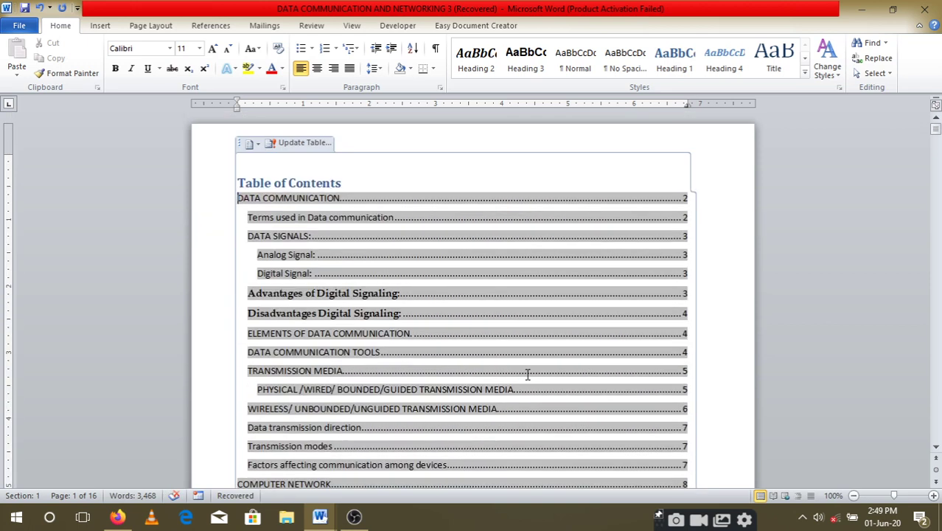